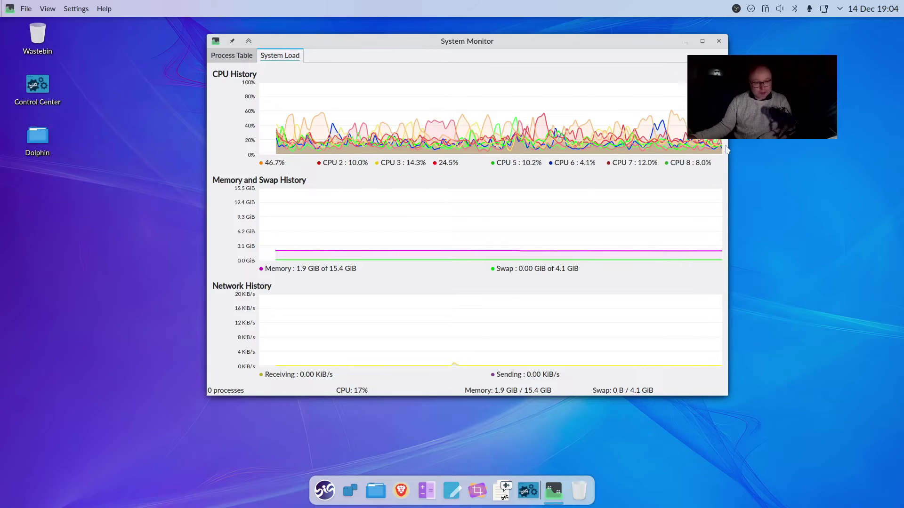
- Close the KSysGuard System Monitor window so only the empty desktop remains
{"action": "left_click", "coordinate": [719, 42]}
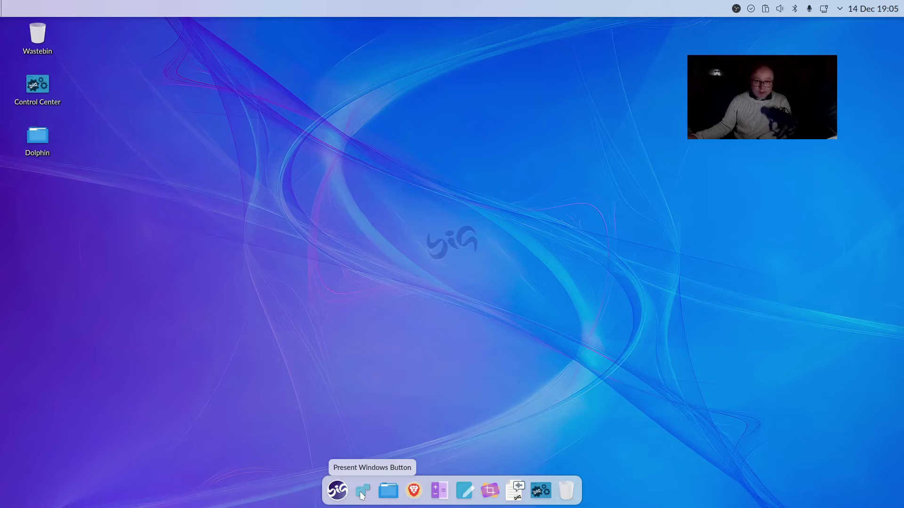
{"action": "left_click", "coordinate": [405, 489]}
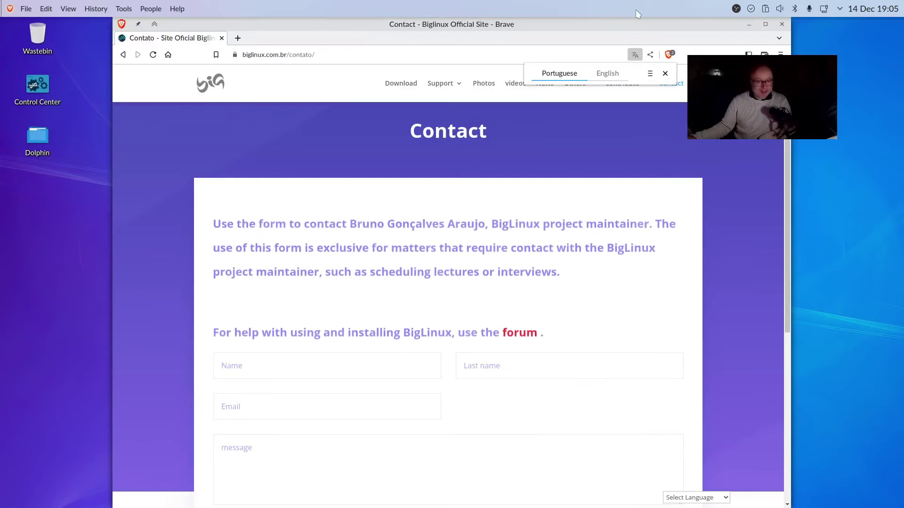
{"action": "left_click_drag", "start_coordinate": [631, 19], "coordinate": [658, 1]}
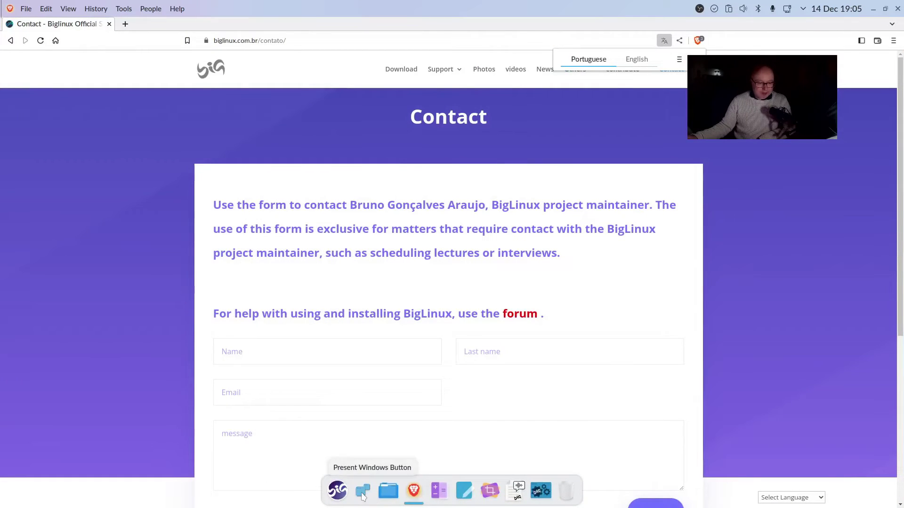
{"action": "left_click", "coordinate": [362, 491]}
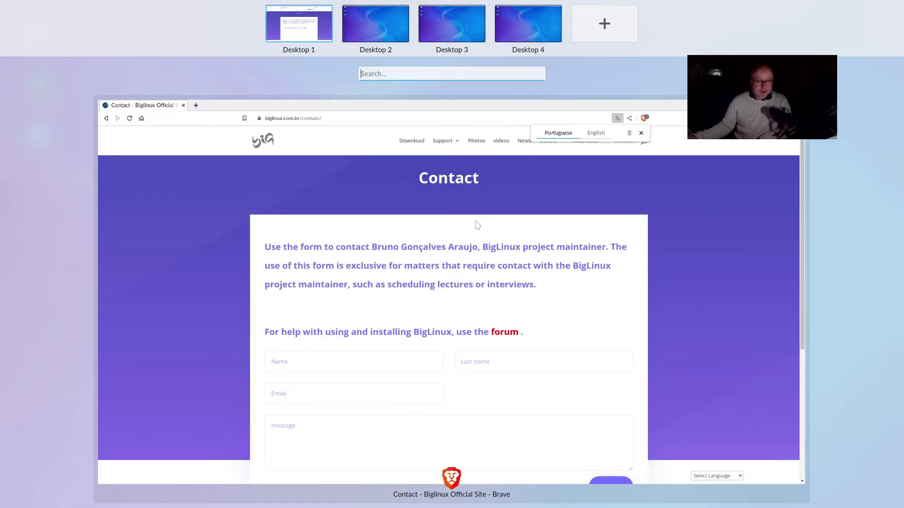
{"action": "left_click", "coordinate": [605, 183]}
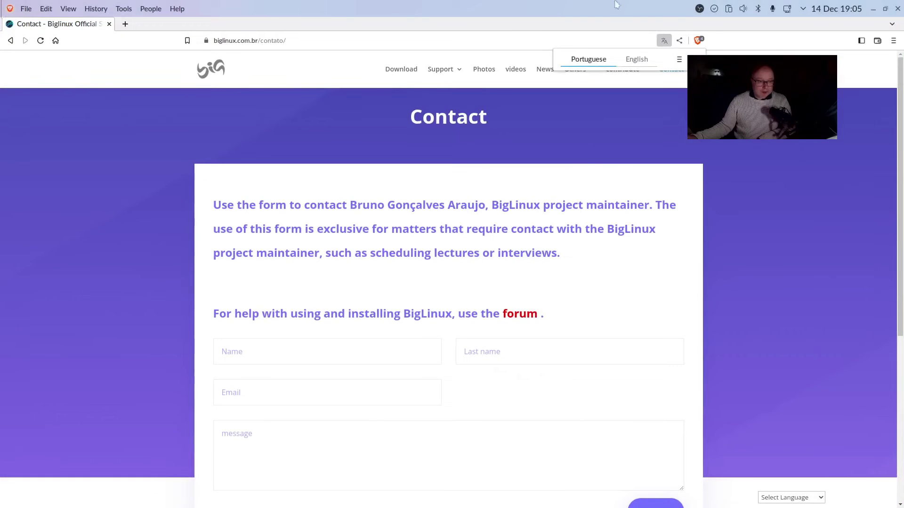
{"action": "left_click", "coordinate": [897, 8]}
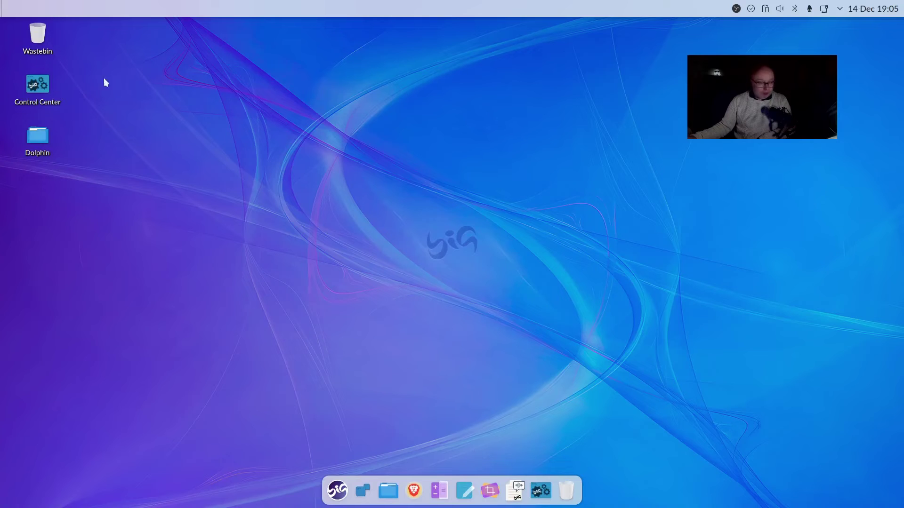
- Browse the System, Utilities, Webapps, Office and Settings categories, then launch Big Store from Settings
{"action": "left_click", "coordinate": [338, 494]}
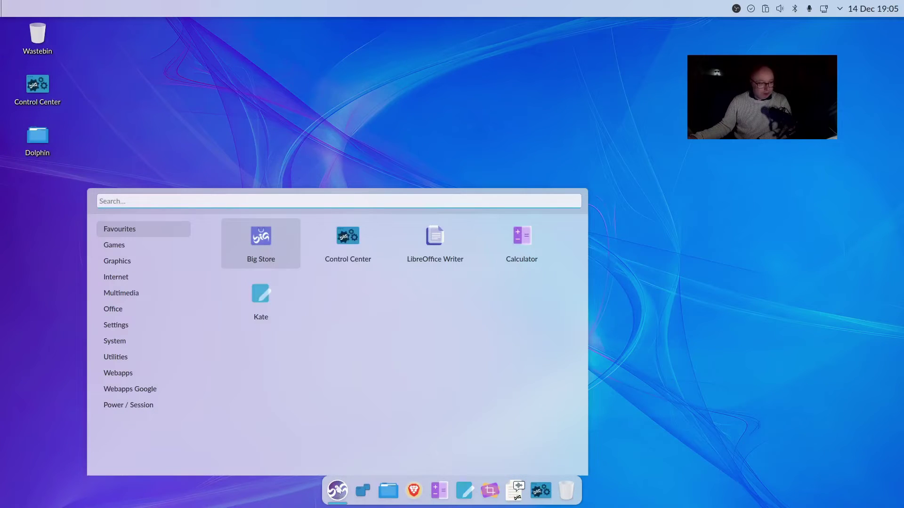
{"action": "left_click", "coordinate": [110, 341]}
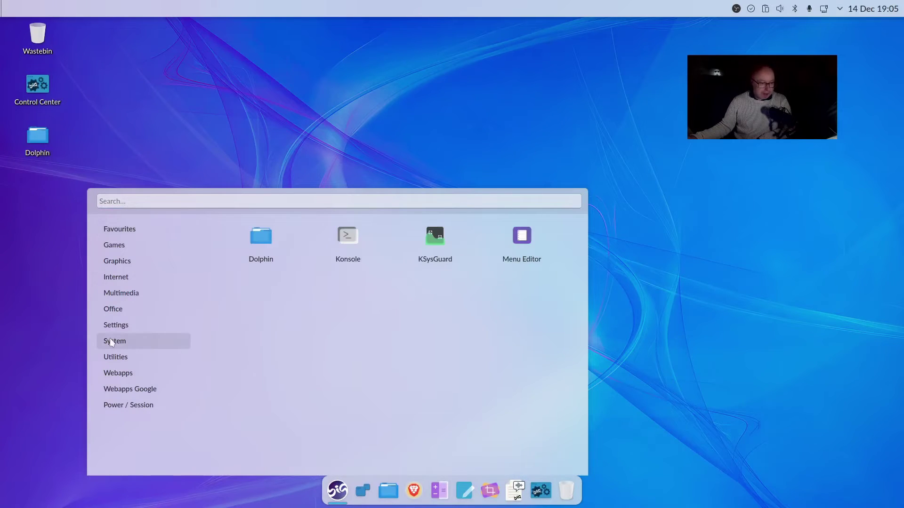
{"action": "left_click", "coordinate": [109, 354]}
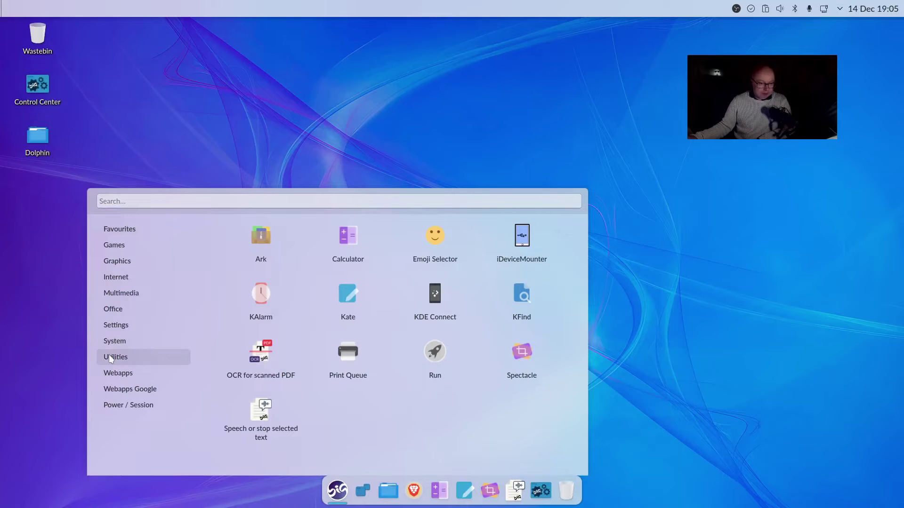
{"action": "left_click", "coordinate": [113, 341]}
{"action": "left_click", "coordinate": [114, 360]}
{"action": "left_click", "coordinate": [114, 375]}
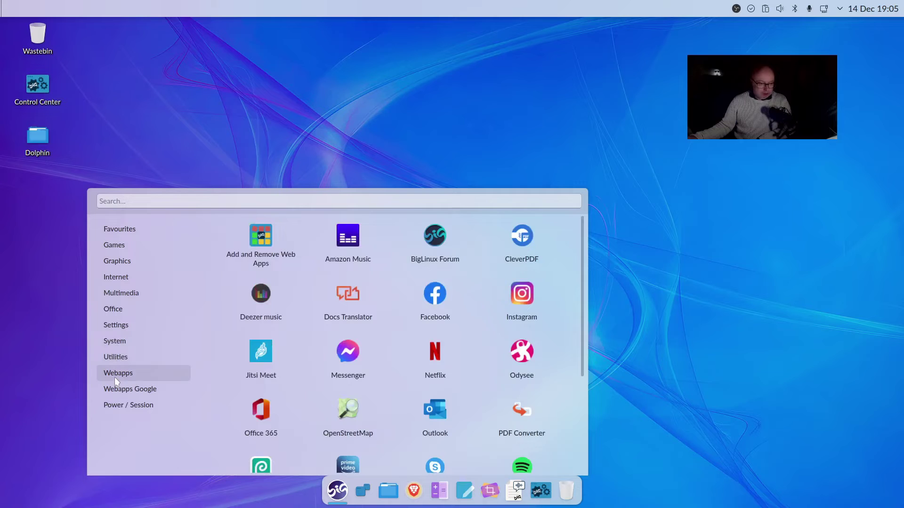
{"action": "left_click", "coordinate": [117, 324]}
{"action": "left_click", "coordinate": [118, 311]}
{"action": "left_click", "coordinate": [118, 327]}
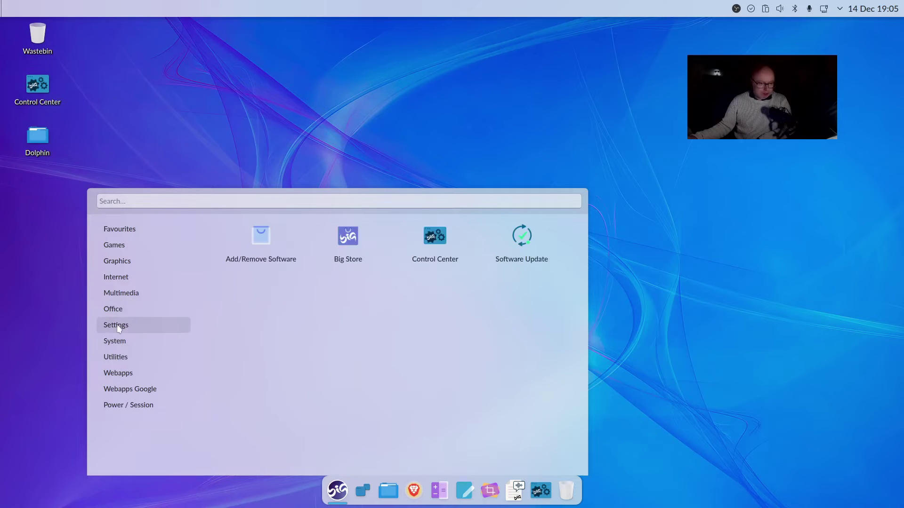
{"action": "left_click", "coordinate": [348, 240]}
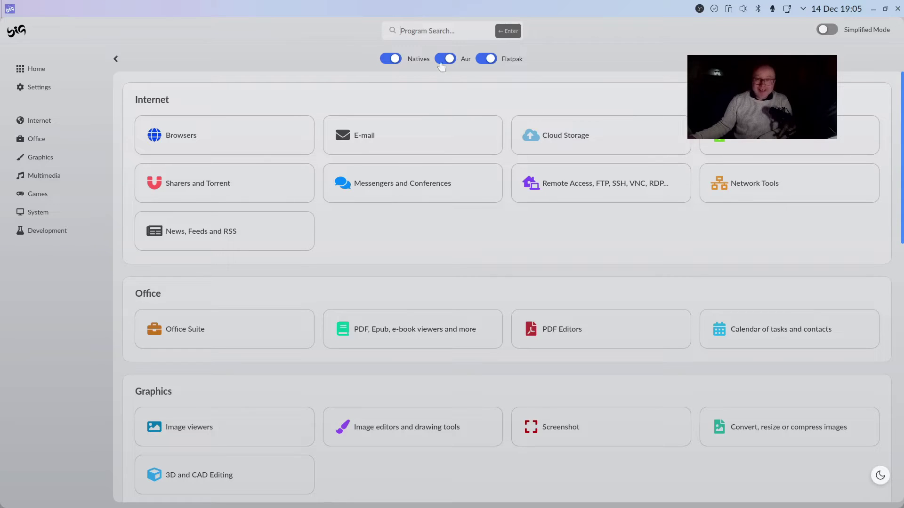
- Read the tooltips of Big Store's Natives, Aur, Flatpak and Simplified Mode toggles
{"action": "mouse_move", "coordinate": [447, 80]}
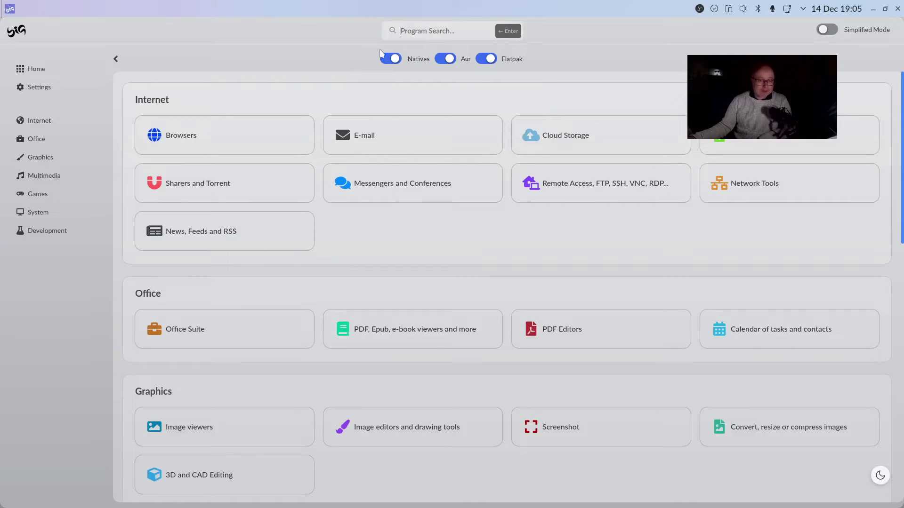
{"action": "mouse_move", "coordinate": [380, 67]}
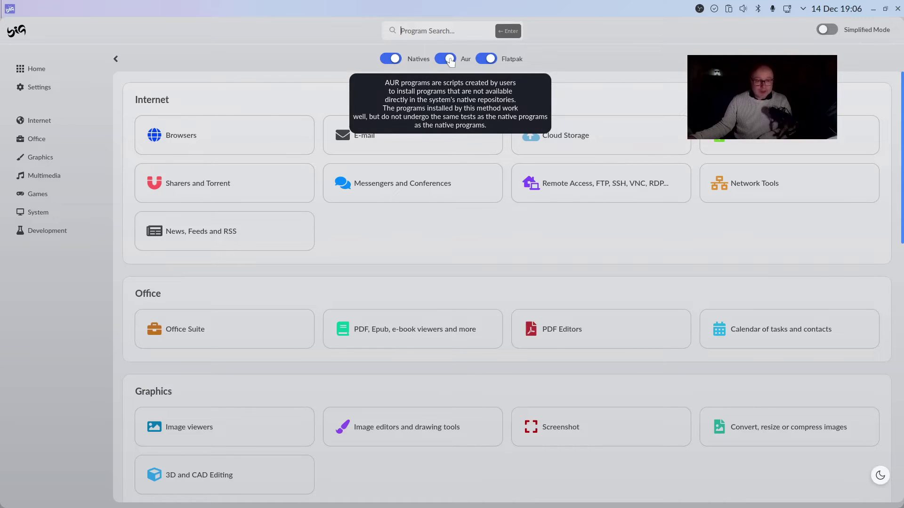
{"action": "mouse_move", "coordinate": [484, 64]}
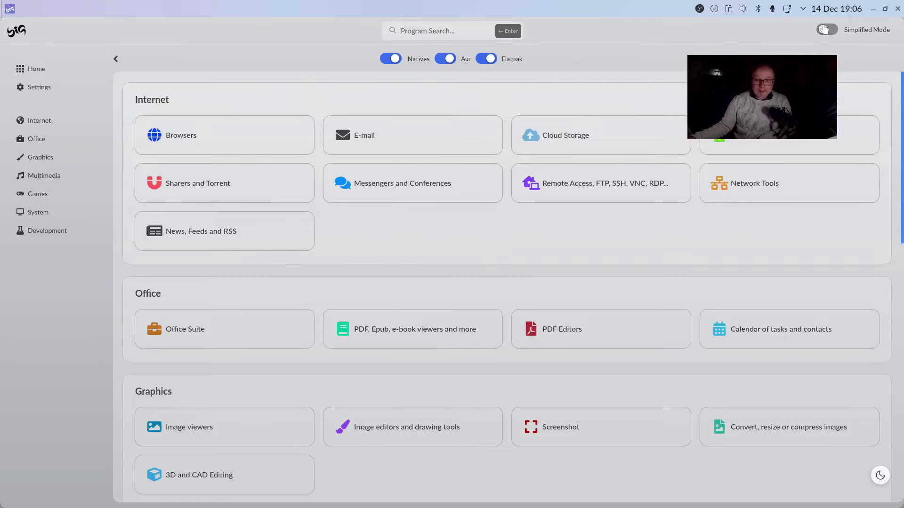
{"action": "mouse_move", "coordinate": [826, 31]}
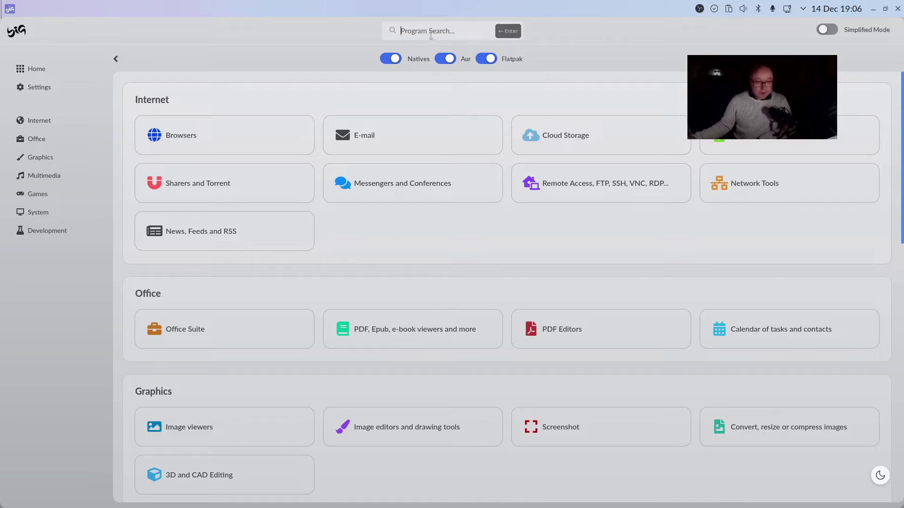
- Search for 'obs studio' and scroll through the native, AUR and Flatpak results
{"action": "type", "text": "obs"}
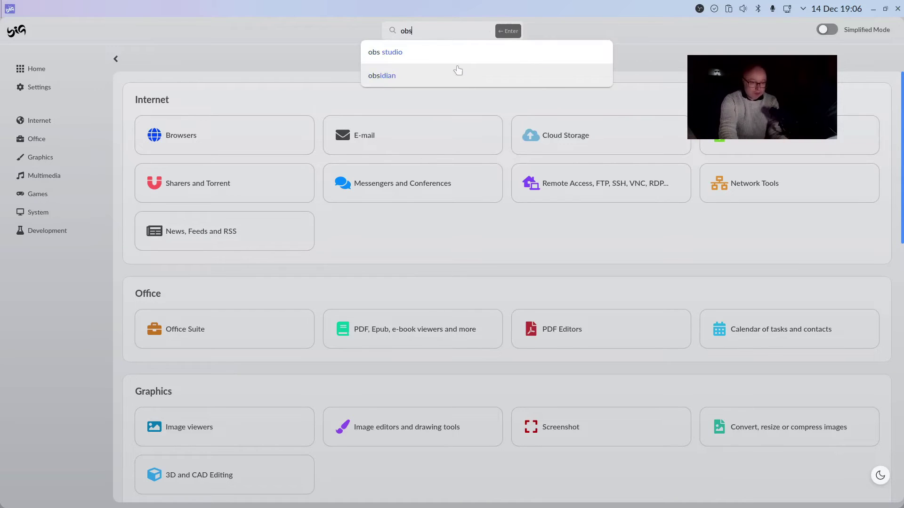
{"action": "left_click", "coordinate": [420, 60]}
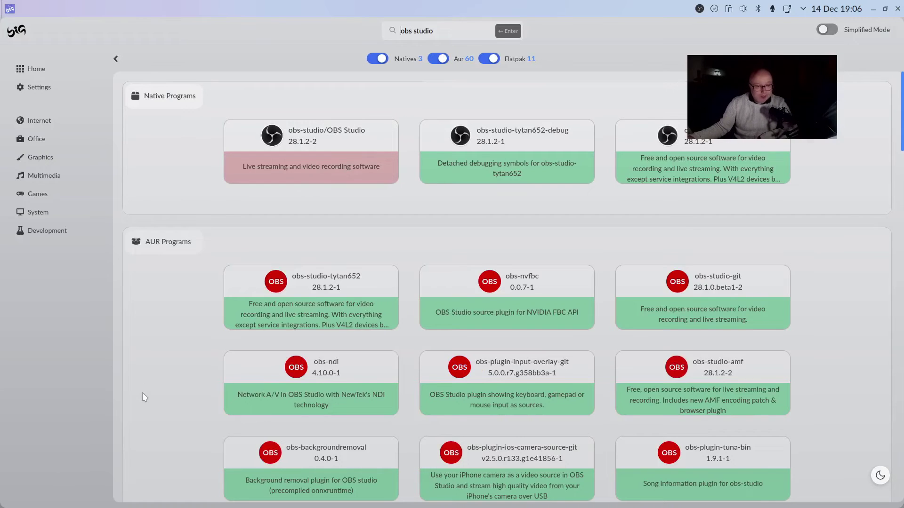
{"action": "scroll", "coordinate": [142, 396], "scroll_direction": "down", "scroll_amount": 5}
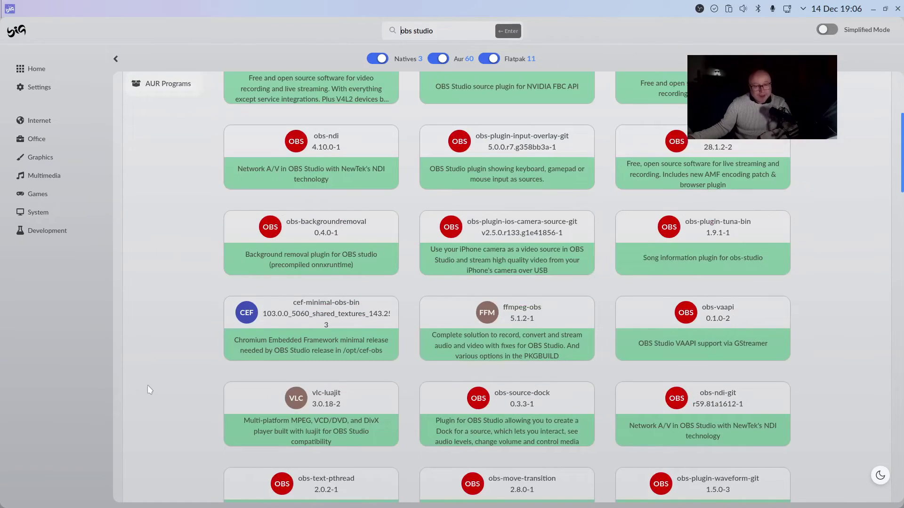
{"action": "scroll", "coordinate": [148, 385], "scroll_direction": "down", "scroll_amount": 2}
{"action": "scroll", "coordinate": [159, 369], "scroll_direction": "down", "scroll_amount": 2}
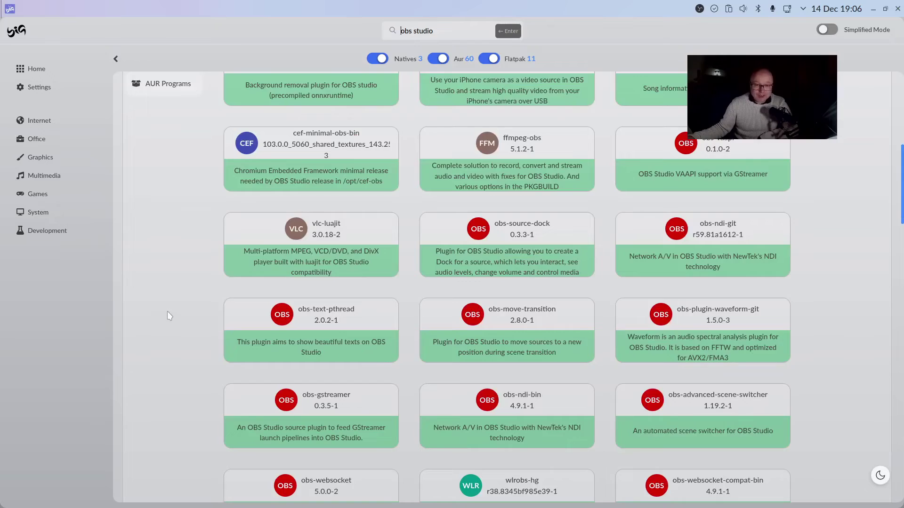
{"action": "scroll", "coordinate": [170, 316], "scroll_direction": "down", "scroll_amount": 2}
{"action": "scroll", "coordinate": [173, 321], "scroll_direction": "down", "scroll_amount": 7}
{"action": "scroll", "coordinate": [172, 323], "scroll_direction": "down", "scroll_amount": 2}
{"action": "scroll", "coordinate": [173, 323], "scroll_direction": "up", "scroll_amount": 20}
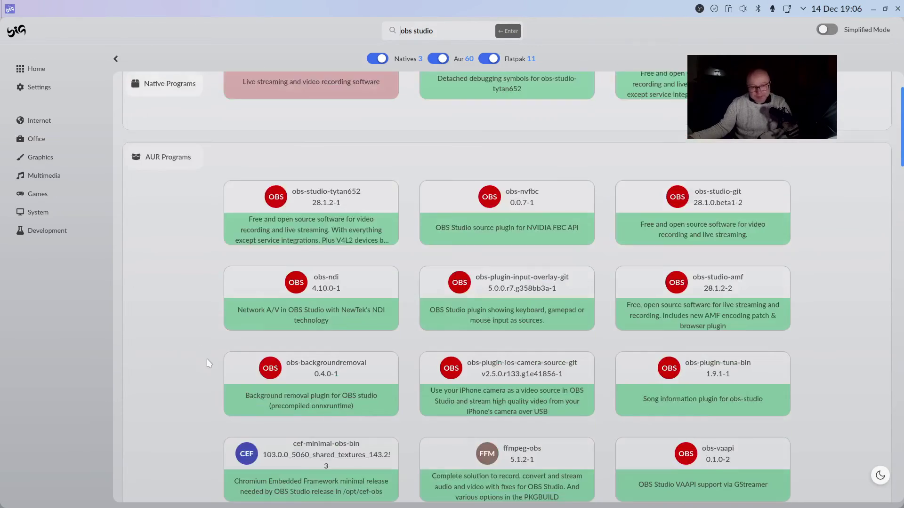
{"action": "scroll", "coordinate": [209, 363], "scroll_direction": "up", "scroll_amount": 2}
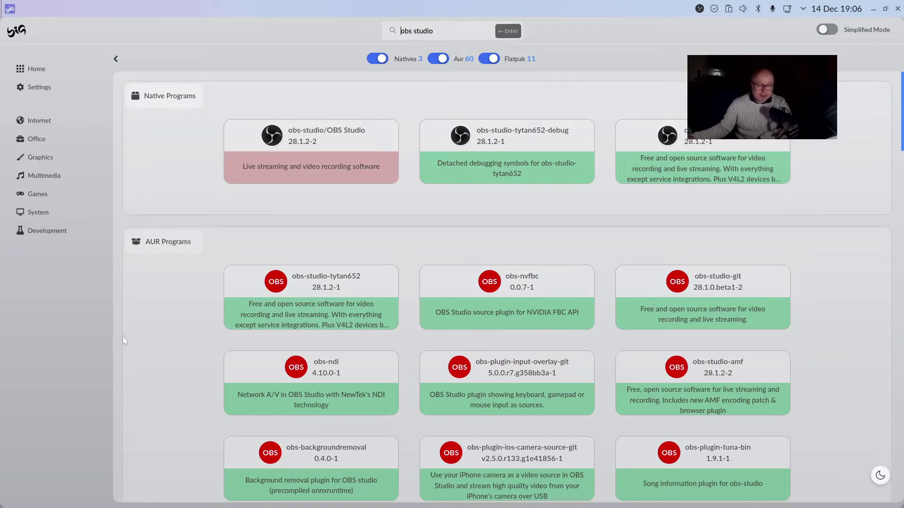
{"action": "scroll", "coordinate": [180, 346], "scroll_direction": "down", "scroll_amount": 7}
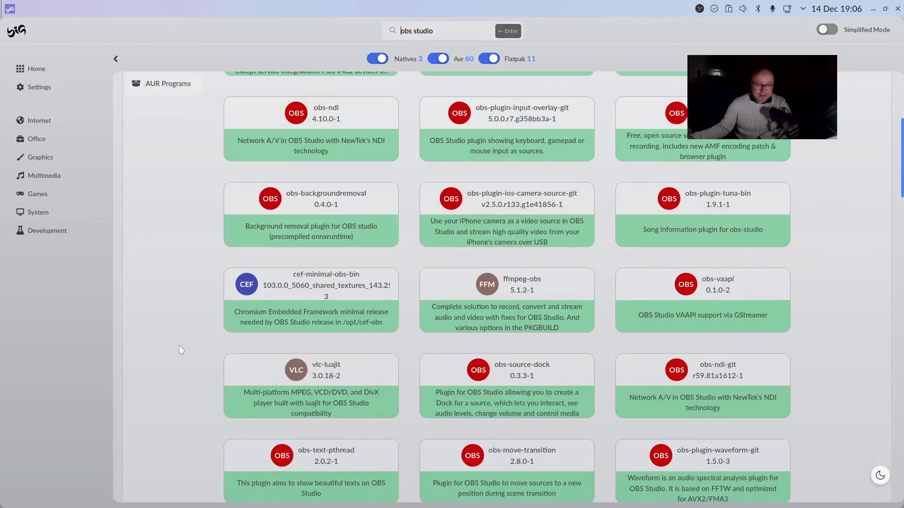
{"action": "scroll", "coordinate": [178, 343], "scroll_direction": "up", "scroll_amount": 7}
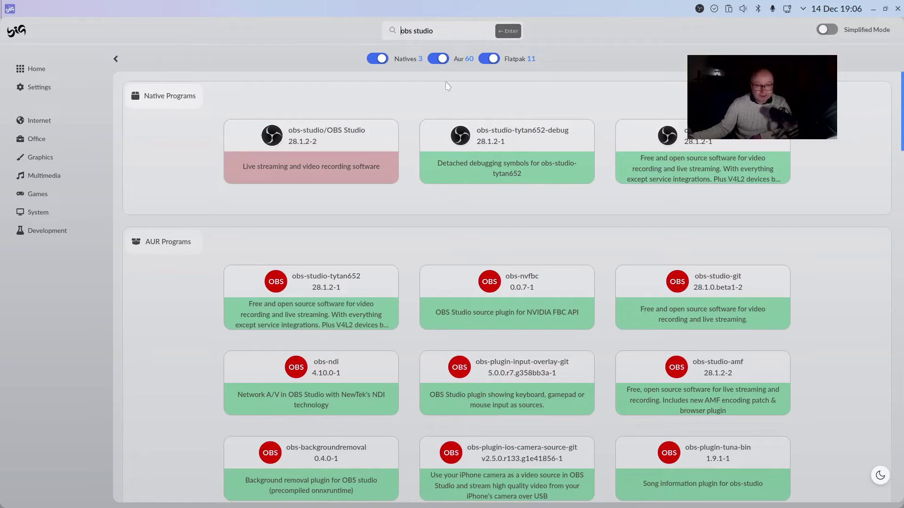
{"action": "left_click", "coordinate": [115, 59]}
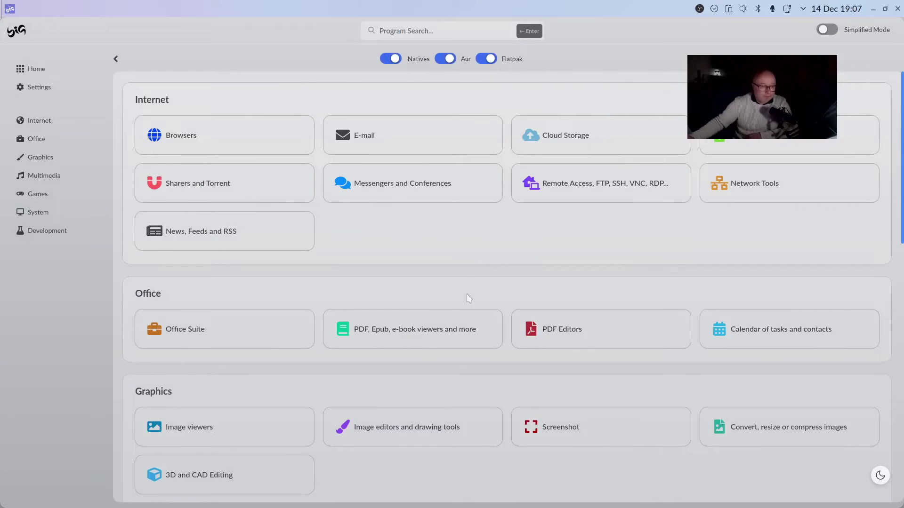
{"action": "left_click", "coordinate": [178, 135]}
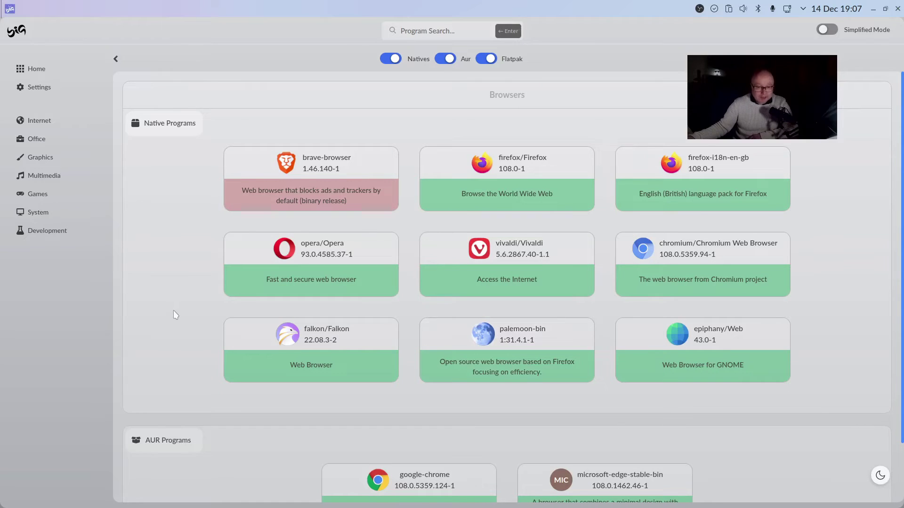
{"action": "scroll", "coordinate": [177, 316], "scroll_direction": "down", "scroll_amount": 3}
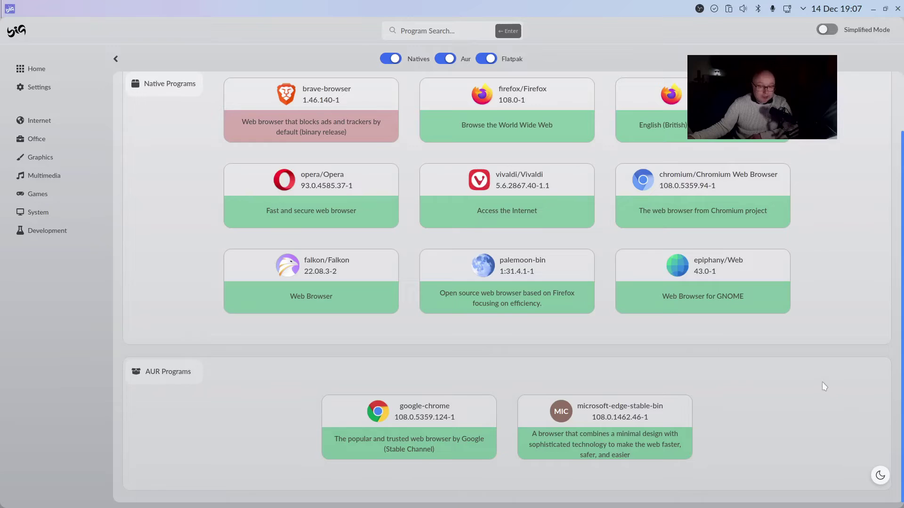
{"action": "scroll", "coordinate": [813, 388], "scroll_direction": "up", "scroll_amount": 3}
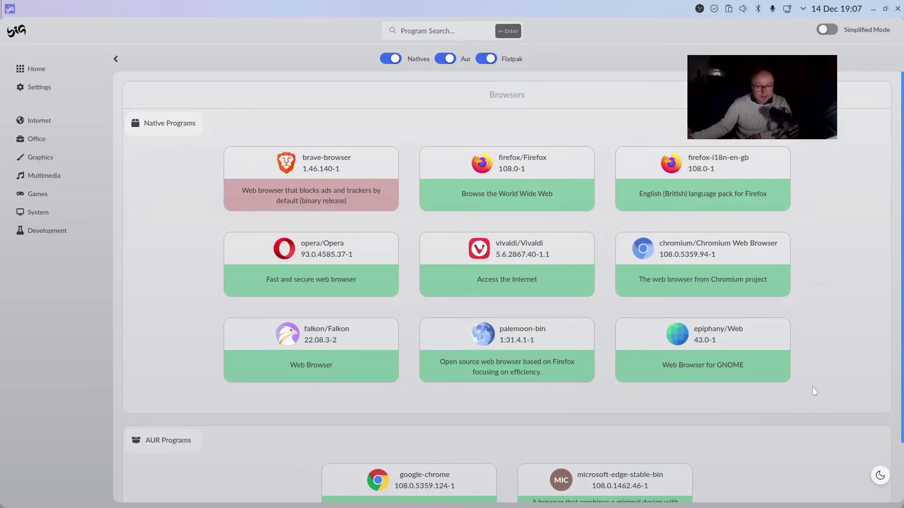
{"action": "scroll", "coordinate": [806, 394], "scroll_direction": "down", "scroll_amount": 3}
{"action": "scroll", "coordinate": [853, 374], "scroll_direction": "up", "scroll_amount": 3}
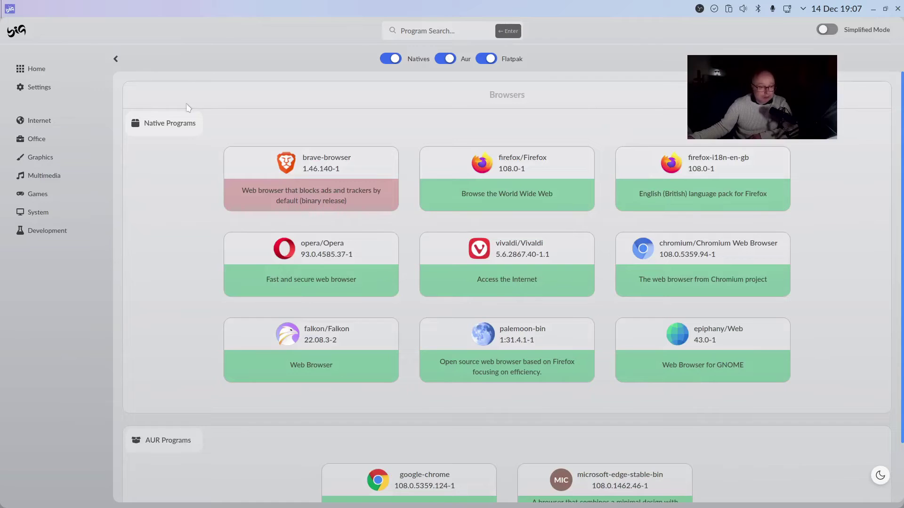
- Return to the categories, open Multimedia's Audio Editors, and include AUR programs in the list
{"action": "left_click", "coordinate": [115, 59]}
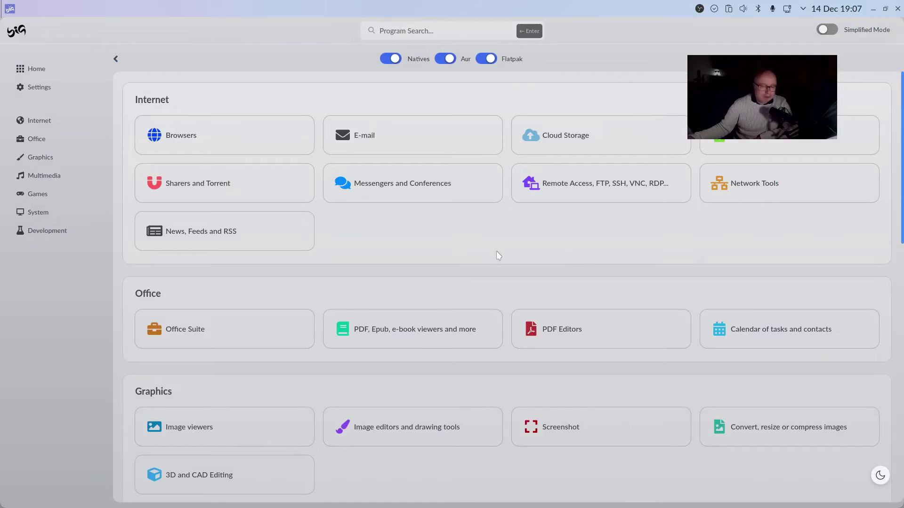
{"action": "scroll", "coordinate": [493, 260], "scroll_direction": "down", "scroll_amount": 1}
{"action": "scroll", "coordinate": [492, 263], "scroll_direction": "down", "scroll_amount": 1}
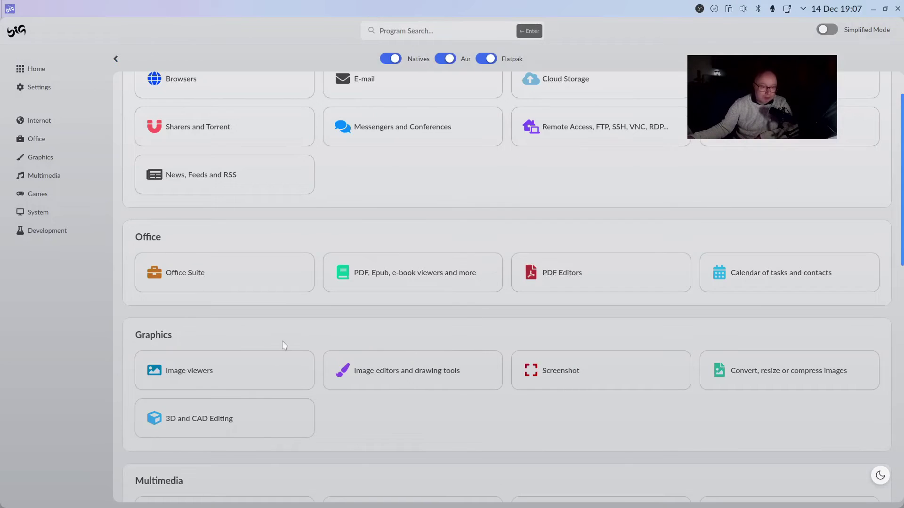
{"action": "scroll", "coordinate": [282, 343], "scroll_direction": "down", "scroll_amount": 10}
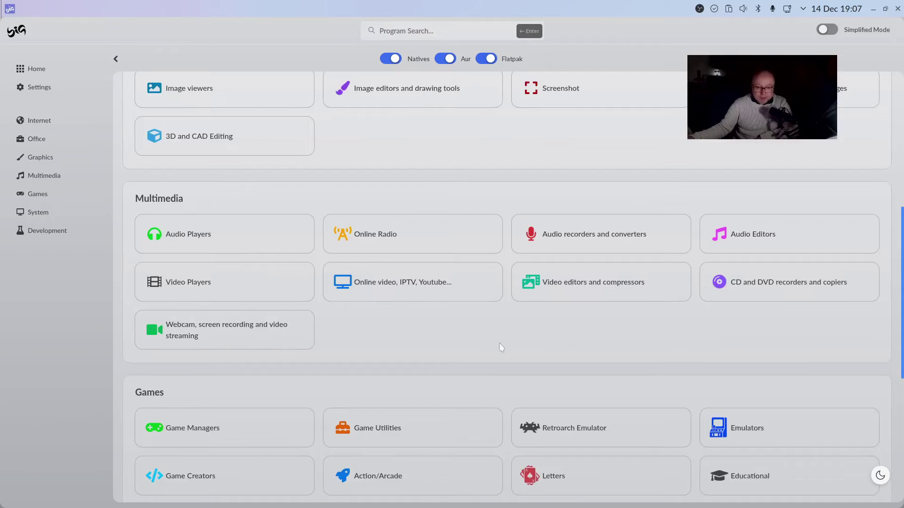
{"action": "scroll", "coordinate": [356, 329], "scroll_direction": "down", "scroll_amount": 5}
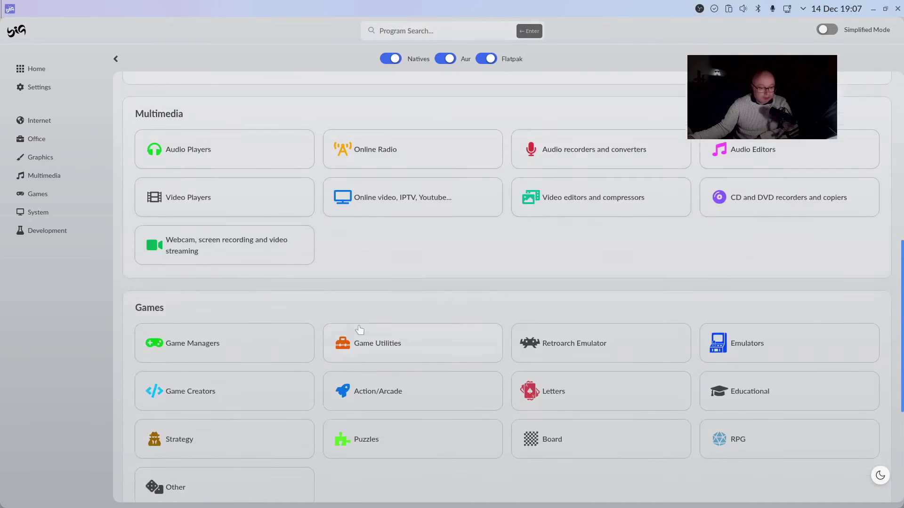
{"action": "scroll", "coordinate": [493, 426], "scroll_direction": "down", "scroll_amount": 3}
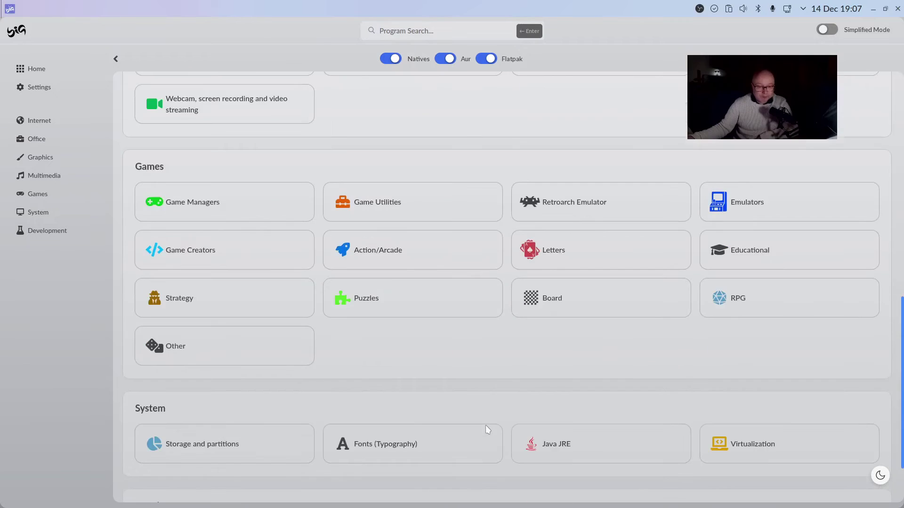
{"action": "scroll", "coordinate": [439, 371], "scroll_direction": "down", "scroll_amount": 3}
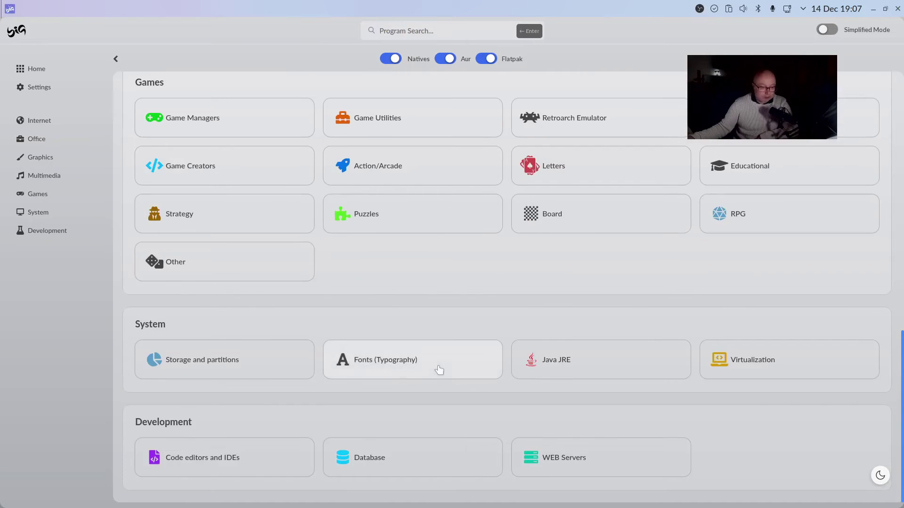
{"action": "scroll", "coordinate": [520, 445], "scroll_direction": "up", "scroll_amount": 6}
{"action": "scroll", "coordinate": [526, 440], "scroll_direction": "up", "scroll_amount": 5}
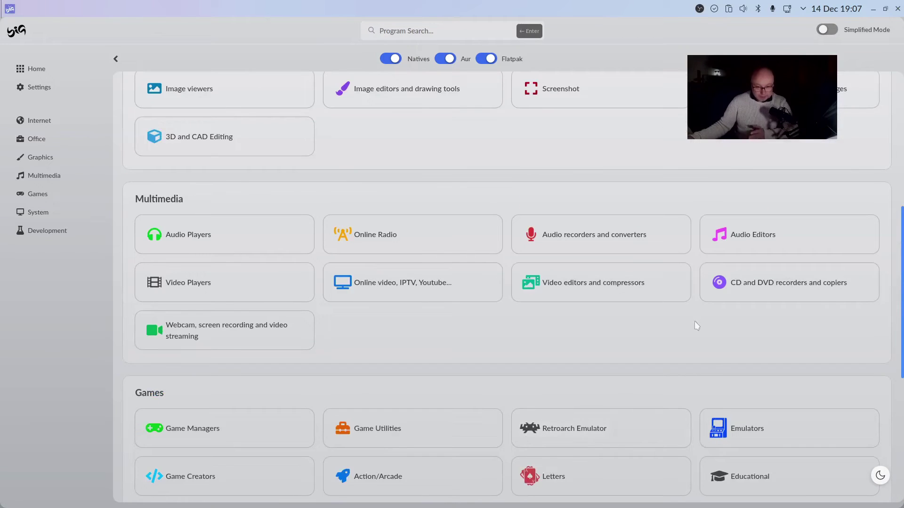
{"action": "left_click", "coordinate": [760, 233]}
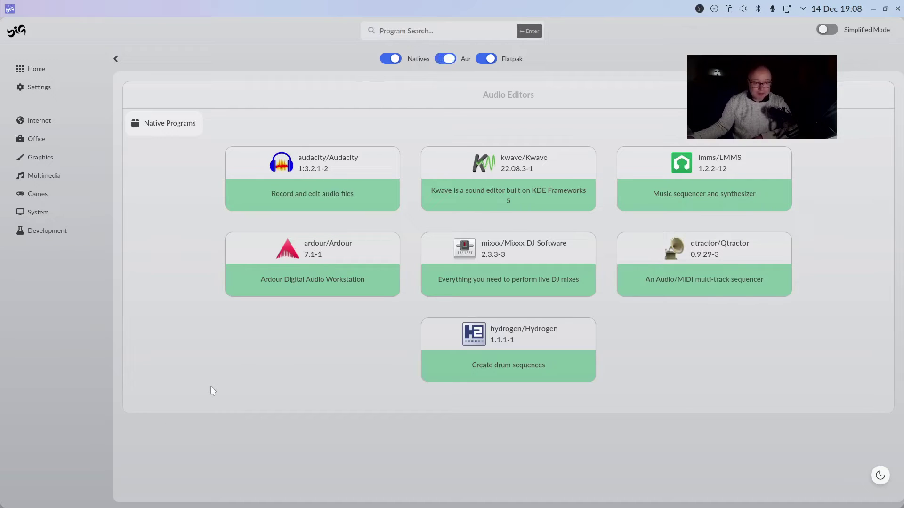
{"action": "left_click", "coordinate": [446, 60]}
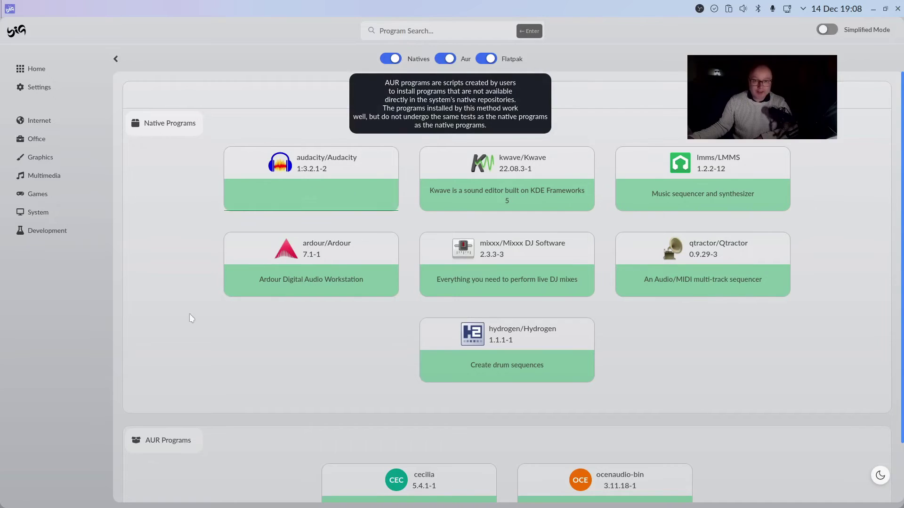
- Scroll through the Audio Editors programs, then go back to the category overview
{"action": "scroll", "coordinate": [144, 376], "scroll_direction": "down", "scroll_amount": 2}
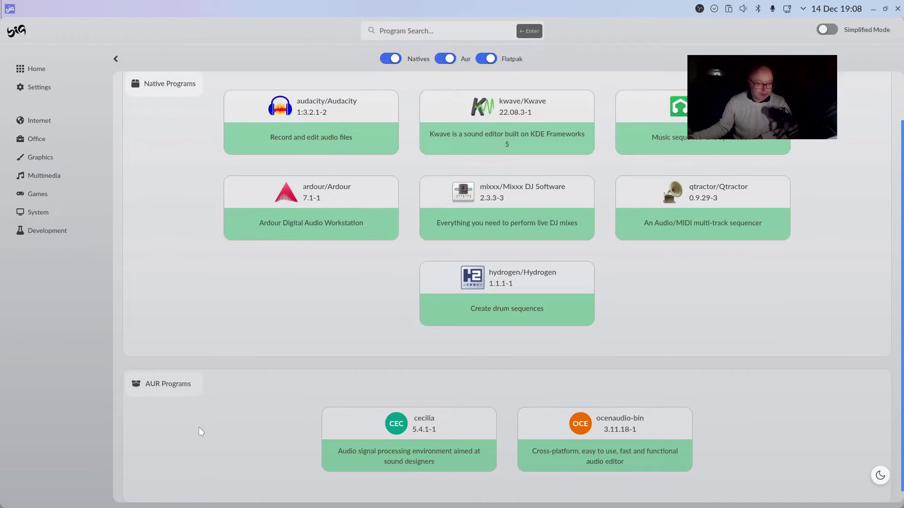
{"action": "scroll", "coordinate": [198, 427], "scroll_direction": "down", "scroll_amount": 1}
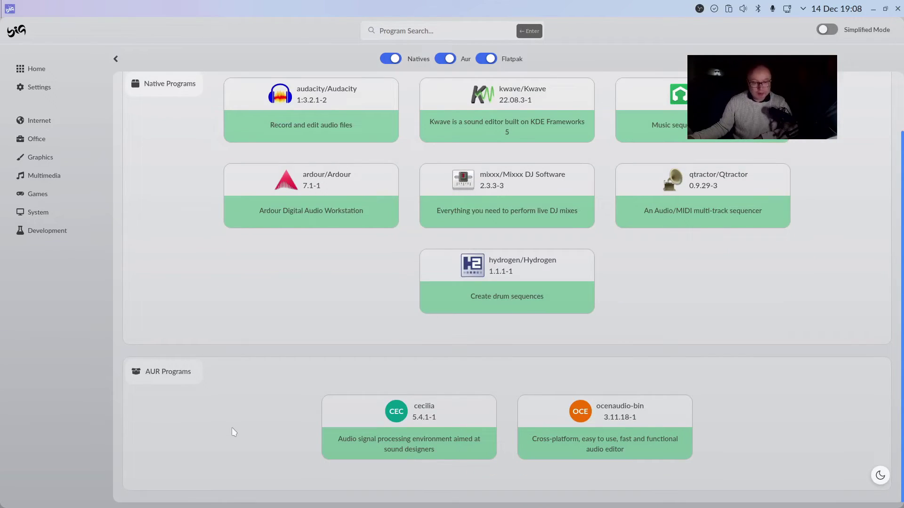
{"action": "scroll", "coordinate": [315, 294], "scroll_direction": "up", "scroll_amount": 2}
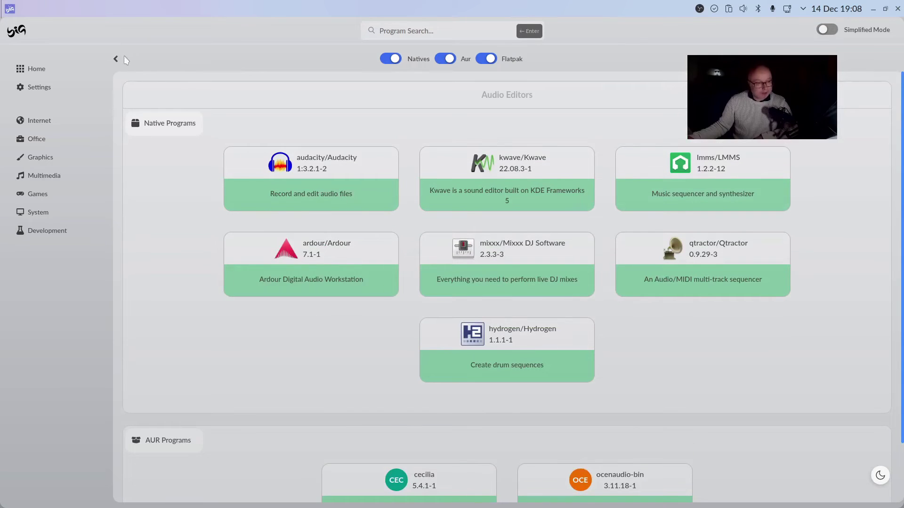
{"action": "left_click", "coordinate": [117, 59]}
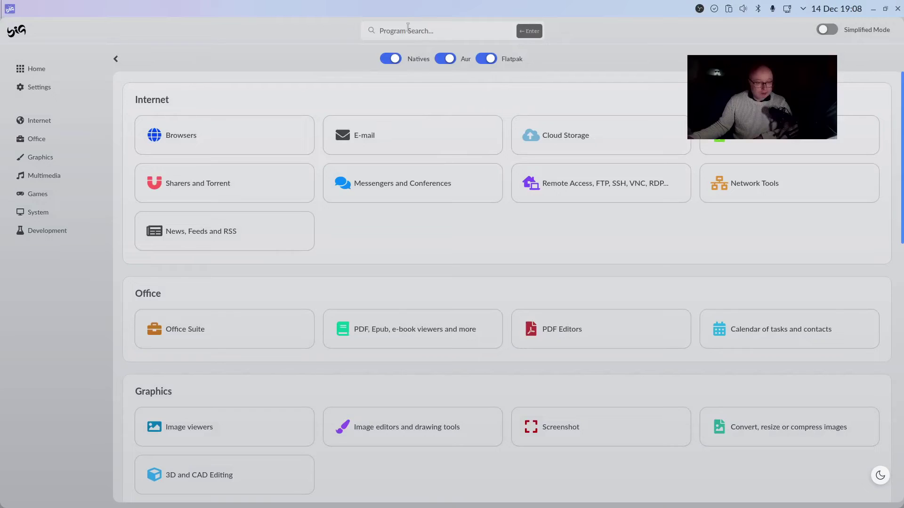
- Search for 'obs studio' and open the obs-studio/OBS Studio details page
{"action": "type", "text": "obs"}
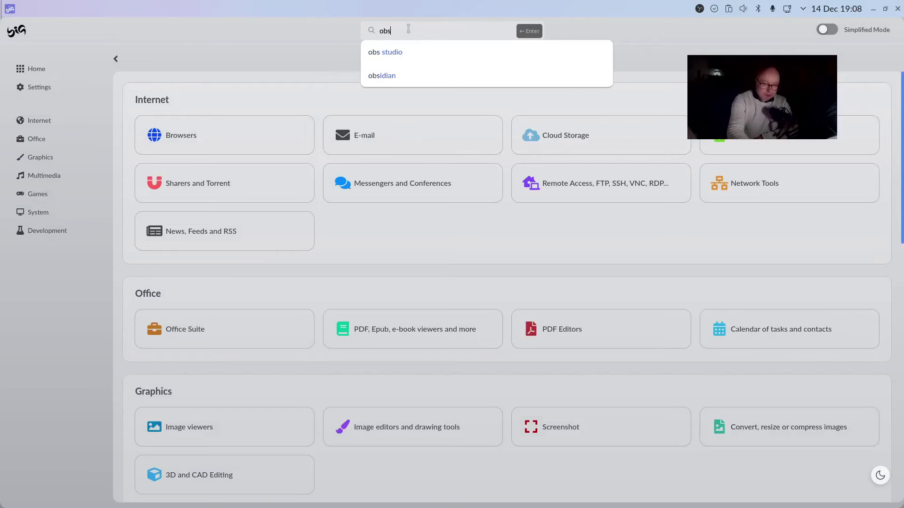
{"action": "left_click", "coordinate": [401, 46]}
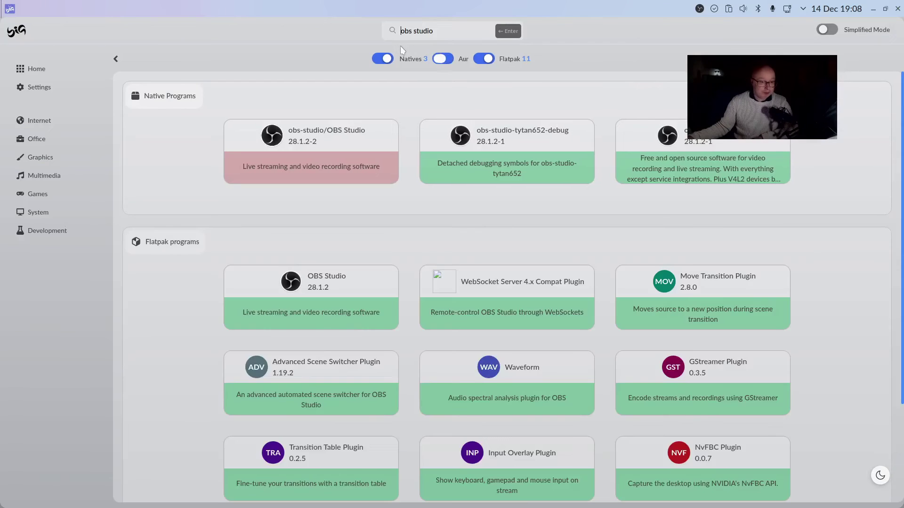
{"action": "mouse_move", "coordinate": [352, 153]}
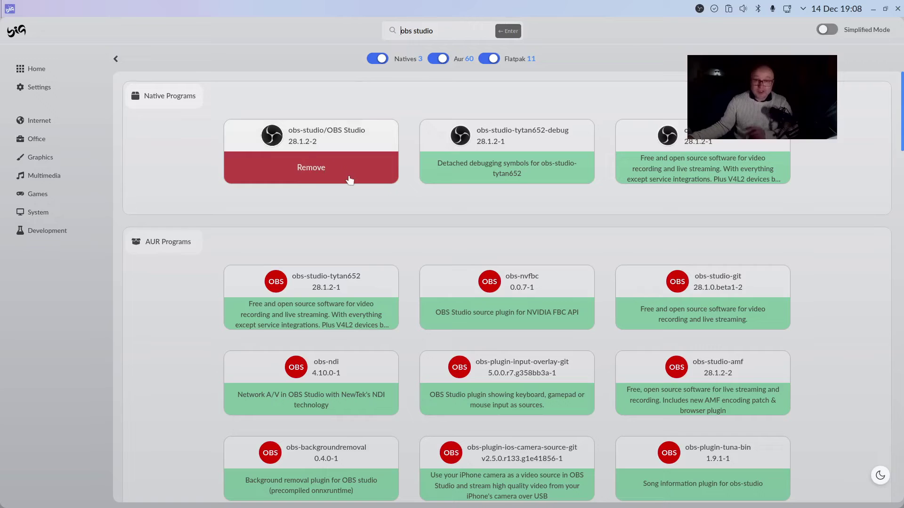
{"action": "left_click", "coordinate": [348, 137]}
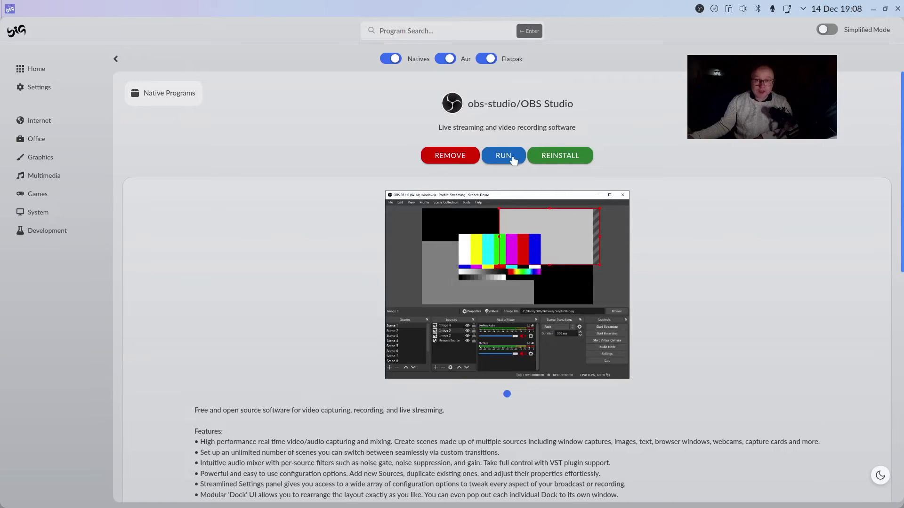
- Close Big Store, open Control Center's Themes, Desktop and Settings enlarged, and show its Desktop tab
{"action": "left_click", "coordinate": [898, 9]}
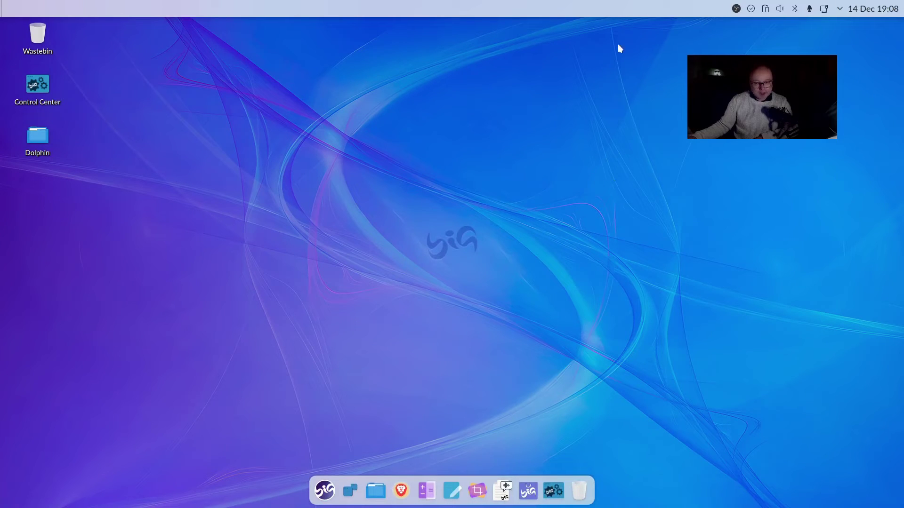
{"action": "left_click", "coordinate": [553, 490]}
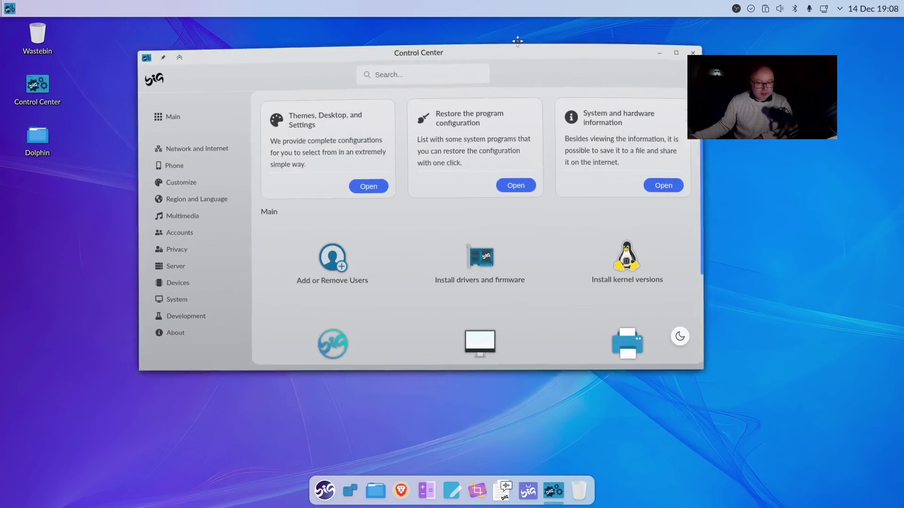
{"action": "left_click", "coordinate": [374, 174]}
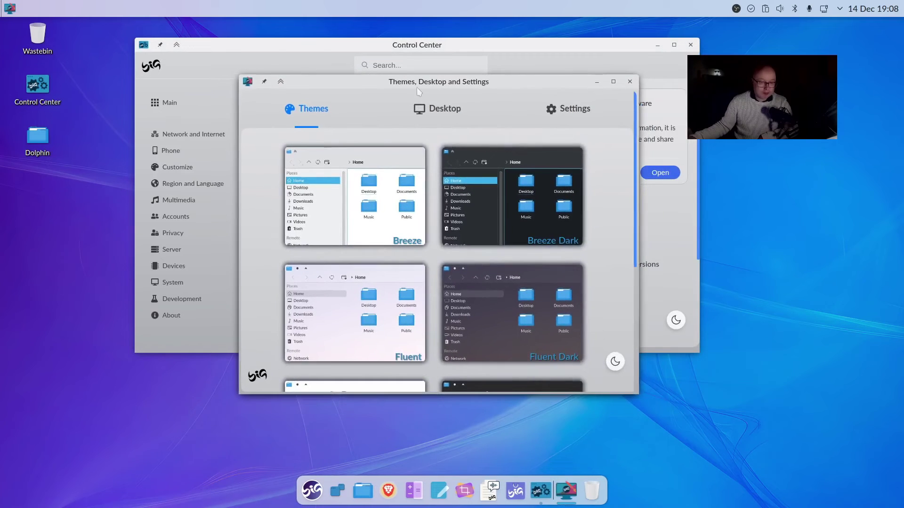
{"action": "left_click_drag", "start_coordinate": [632, 392], "coordinate": [796, 497]}
{"action": "left_click", "coordinate": [507, 118]}
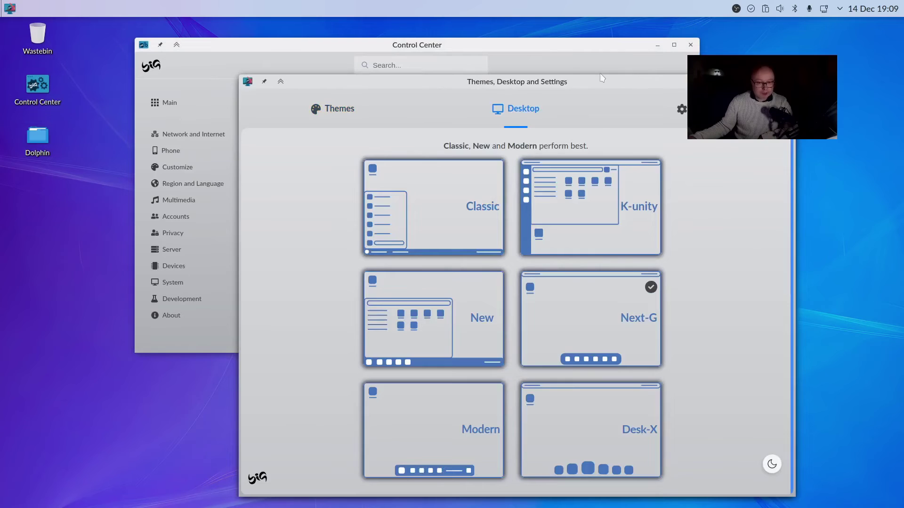
{"action": "left_click_drag", "start_coordinate": [594, 82], "coordinate": [526, 38]}
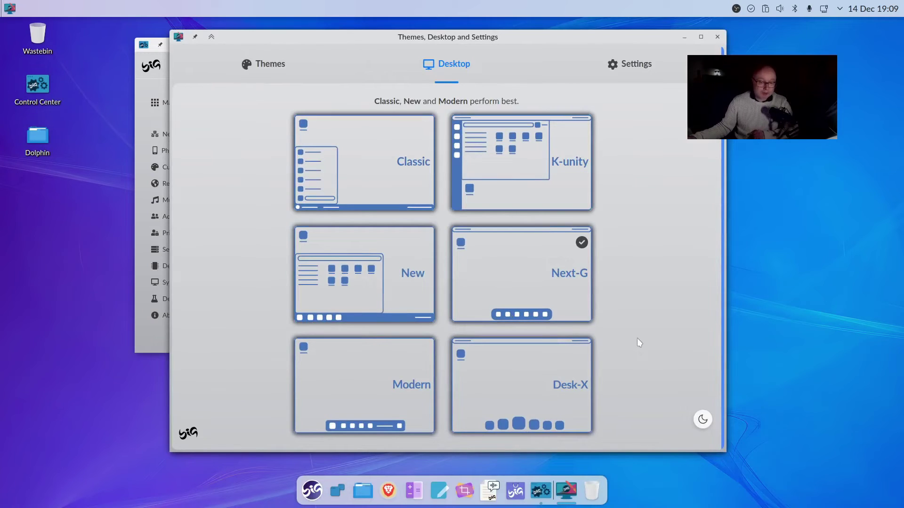
{"action": "scroll", "coordinate": [637, 340], "scroll_direction": "down", "scroll_amount": 1}
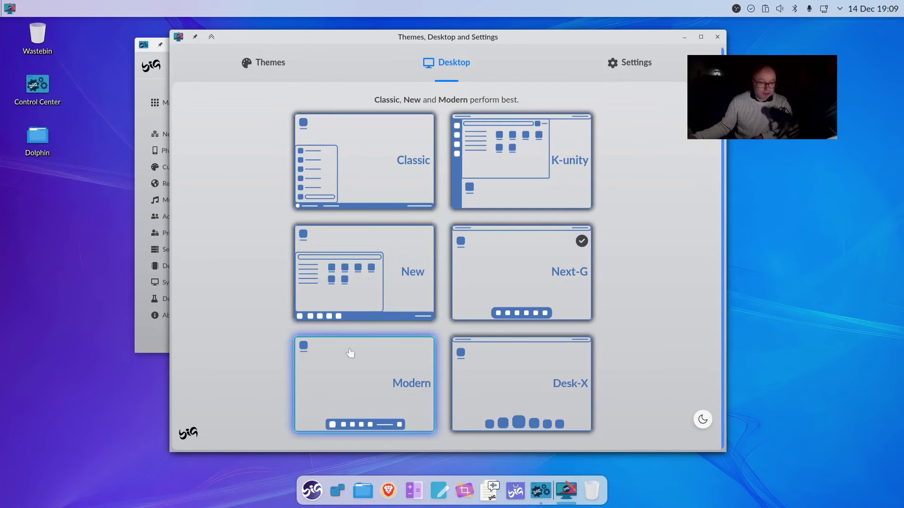
- Try the Modern and K-unity desktop layouts, keeping their earlier customization
{"action": "left_click", "coordinate": [331, 348]}
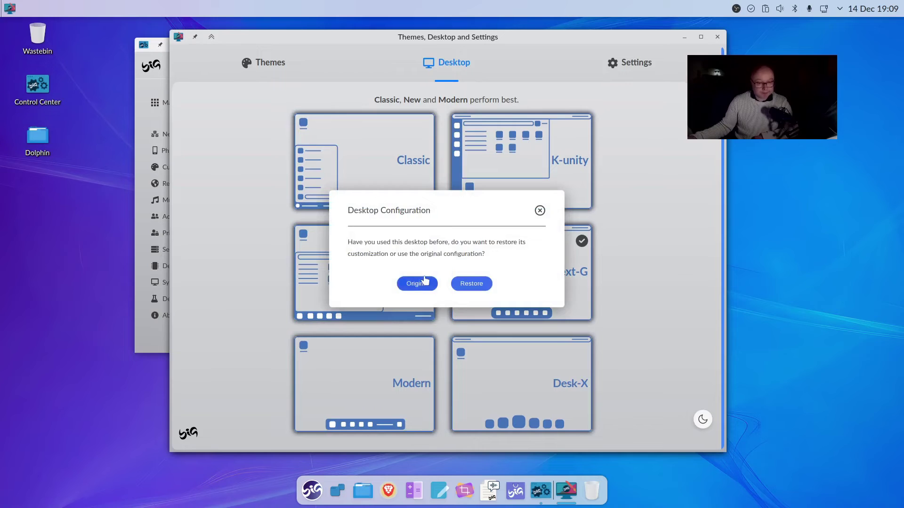
{"action": "left_click", "coordinate": [477, 286]}
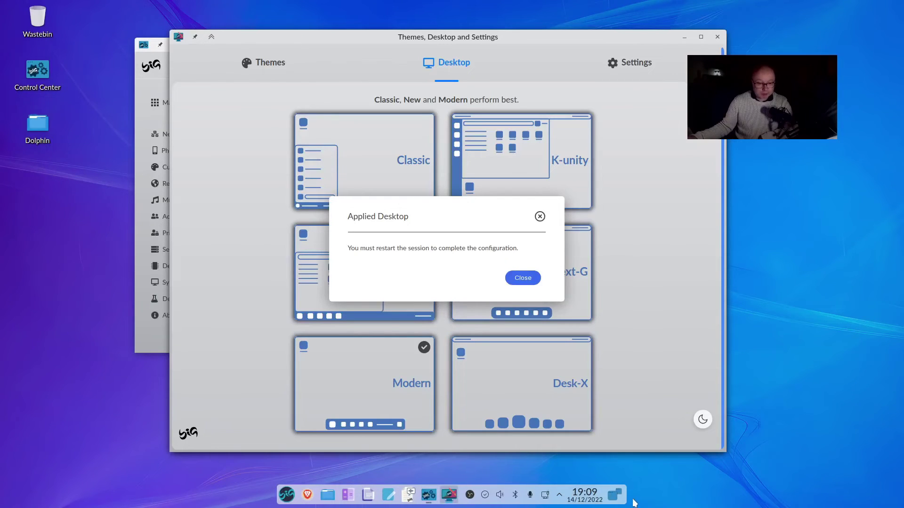
{"action": "left_click", "coordinate": [522, 278]}
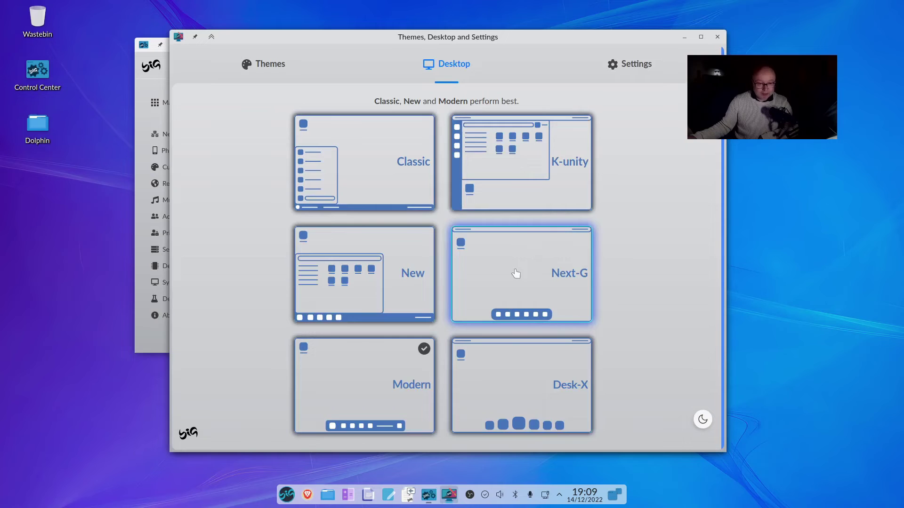
{"action": "left_click", "coordinate": [530, 169]}
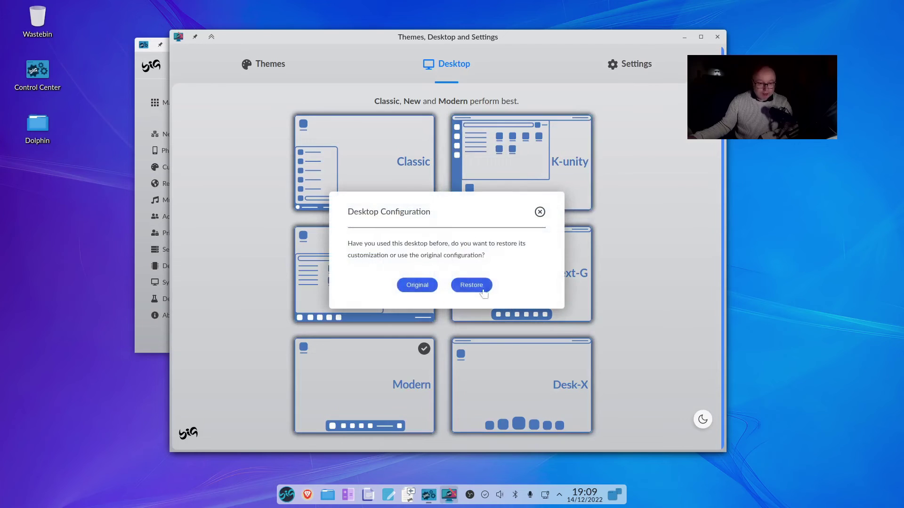
{"action": "left_click", "coordinate": [472, 285]}
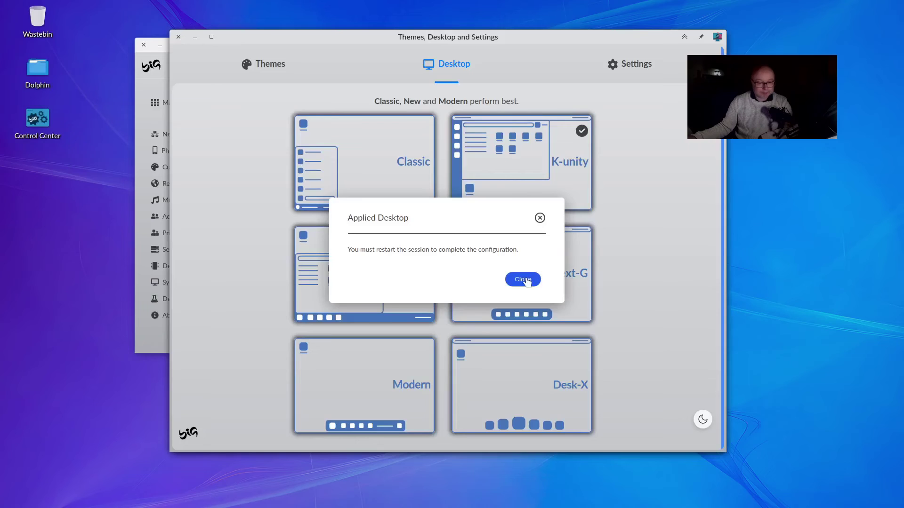
{"action": "left_click", "coordinate": [523, 279]}
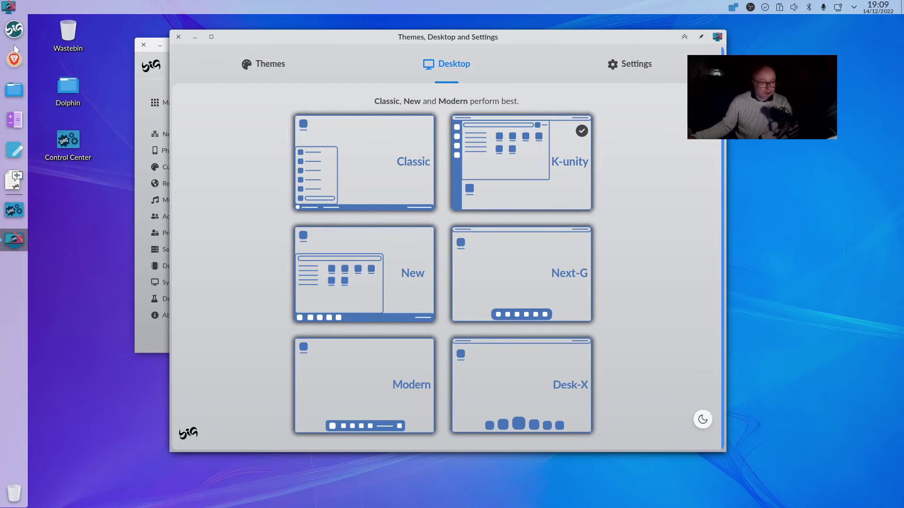
- Open and close the Brave browser, then apply the Next-G layout with its saved customization
{"action": "left_click", "coordinate": [15, 61]}
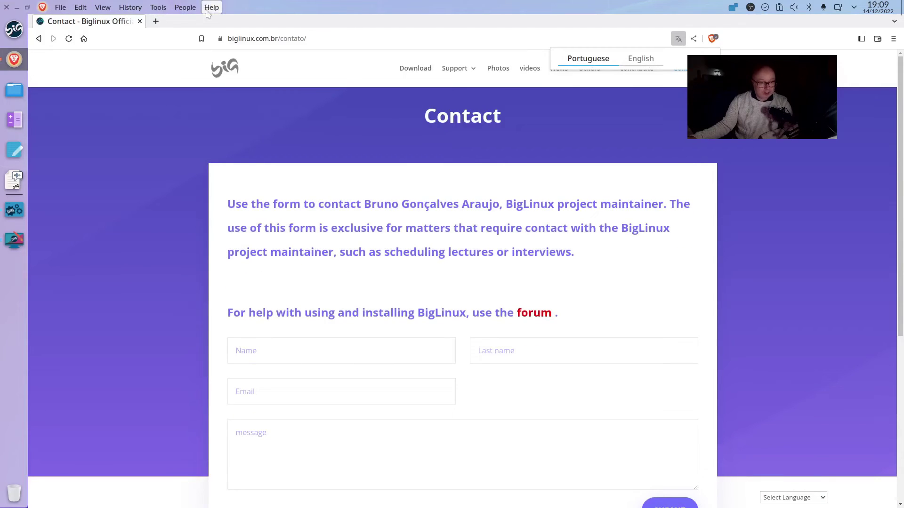
{"action": "left_click", "coordinate": [7, 8]}
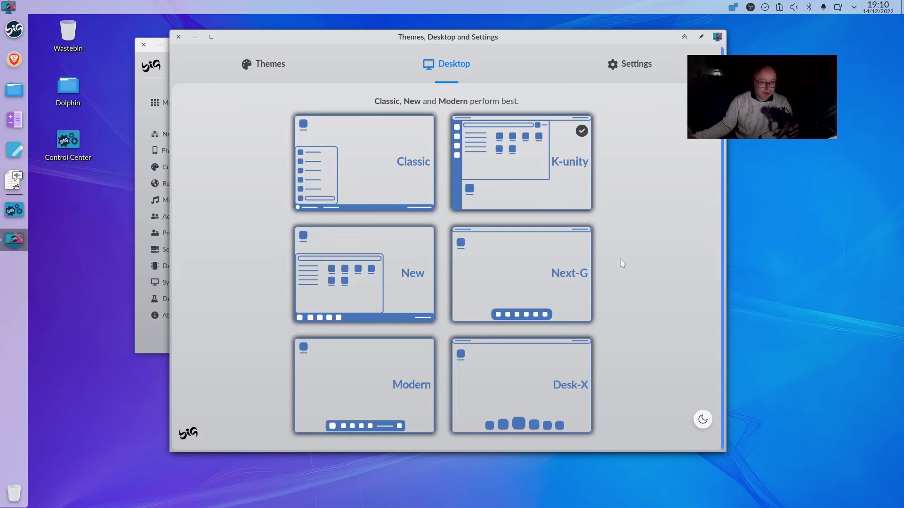
{"action": "left_click", "coordinate": [518, 276]}
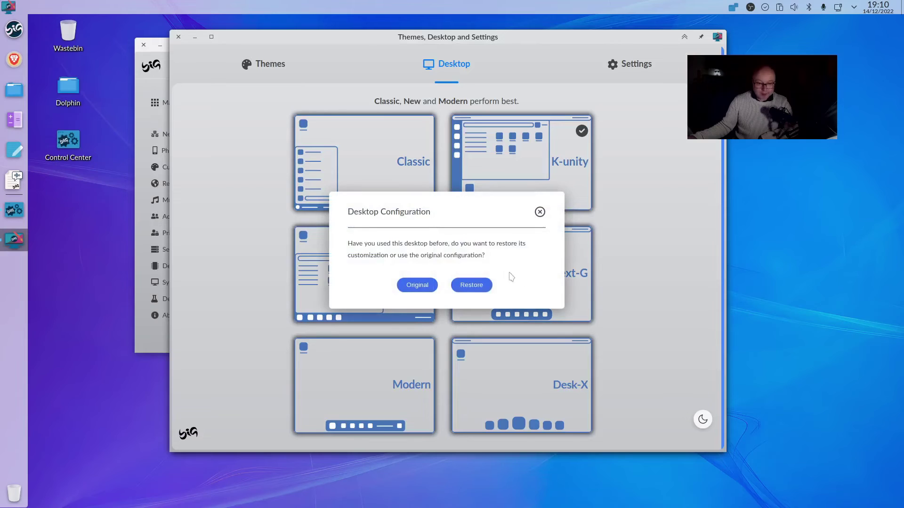
{"action": "left_click", "coordinate": [471, 286]}
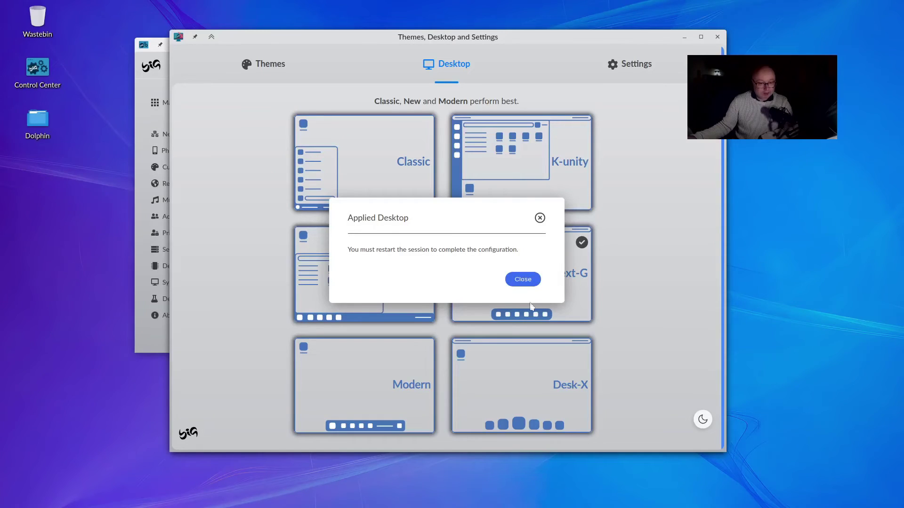
{"action": "left_click", "coordinate": [523, 280]}
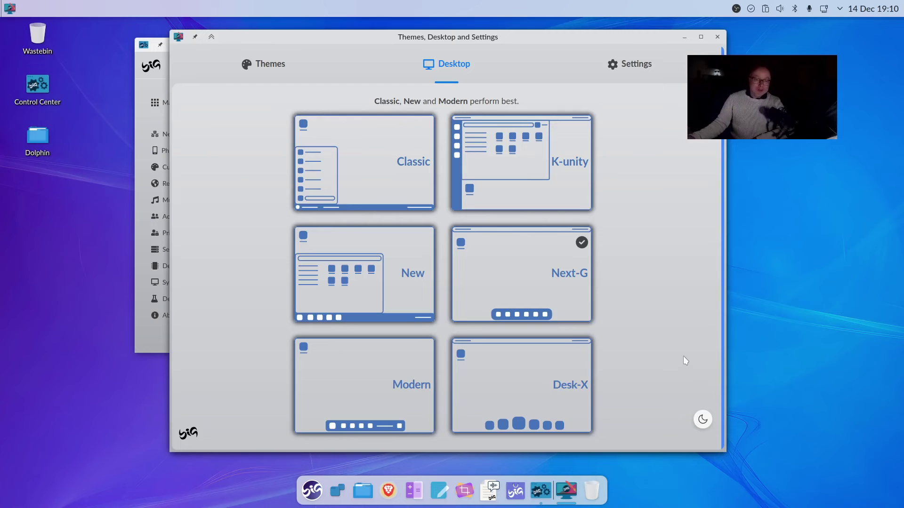
{"action": "scroll", "coordinate": [679, 322], "scroll_direction": "down", "scroll_amount": 1}
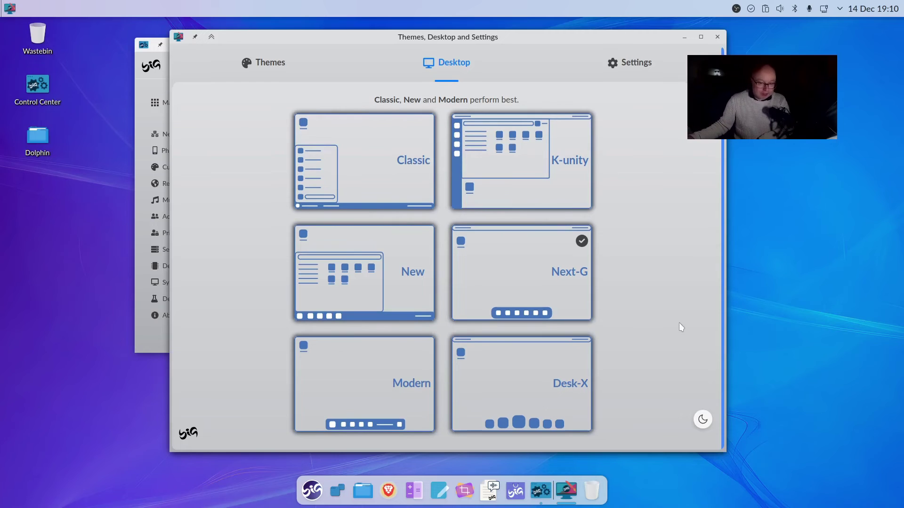
{"action": "scroll", "coordinate": [669, 399], "scroll_direction": "up", "scroll_amount": 1}
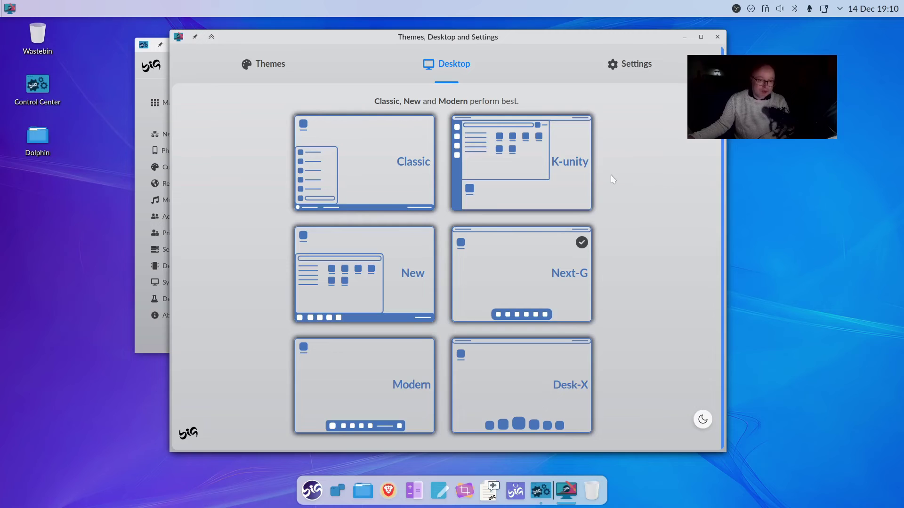
{"action": "left_click", "coordinate": [246, 63]}
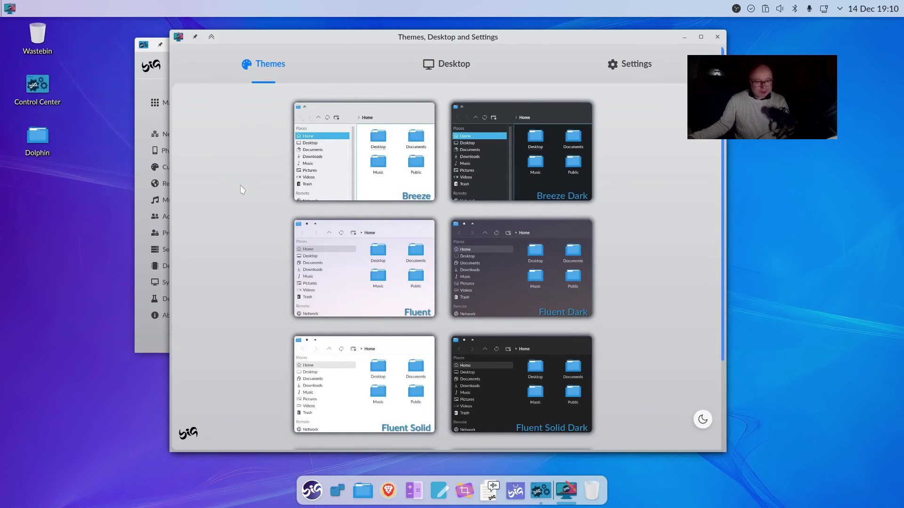
- Apply the Breeze Dark theme and close the Themes, Desktop and Settings window
{"action": "left_click", "coordinate": [503, 170]}
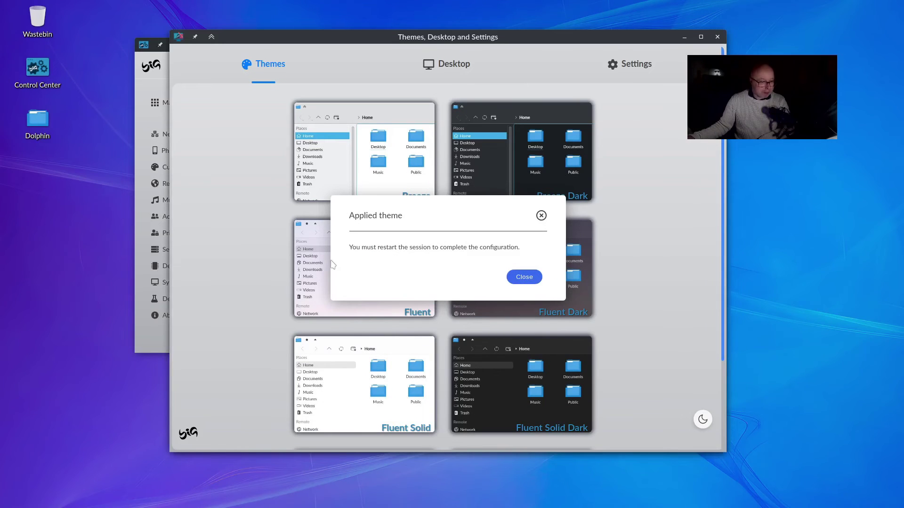
{"action": "left_click", "coordinate": [524, 276]}
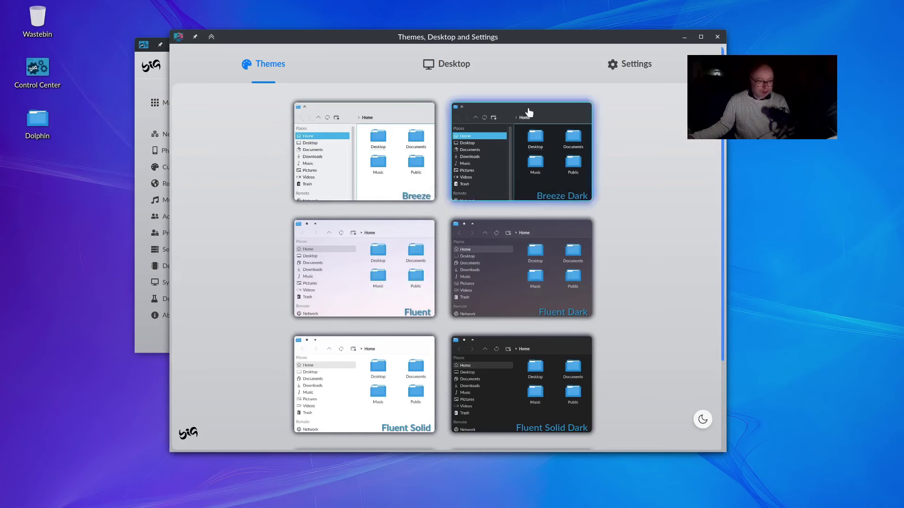
{"action": "left_click_drag", "start_coordinate": [534, 35], "coordinate": [563, 34]}
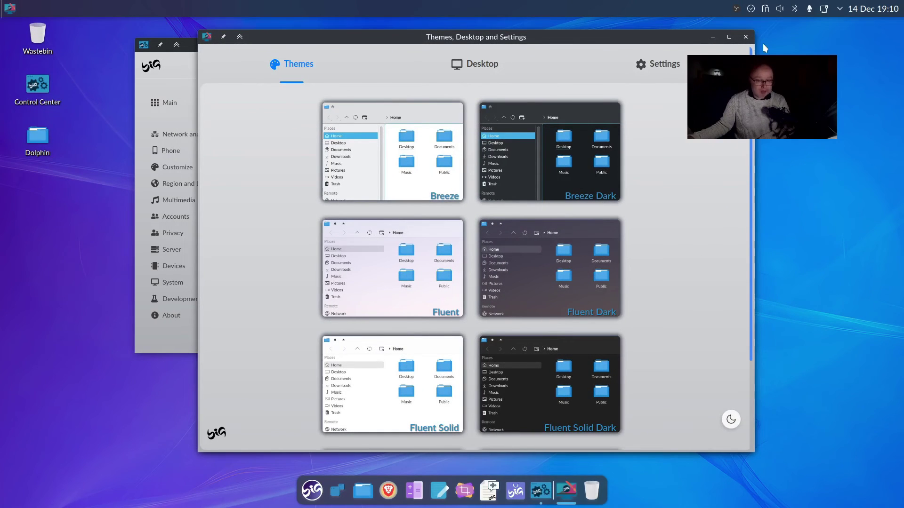
{"action": "left_click", "coordinate": [746, 38]}
{"action": "left_click", "coordinate": [691, 42]}
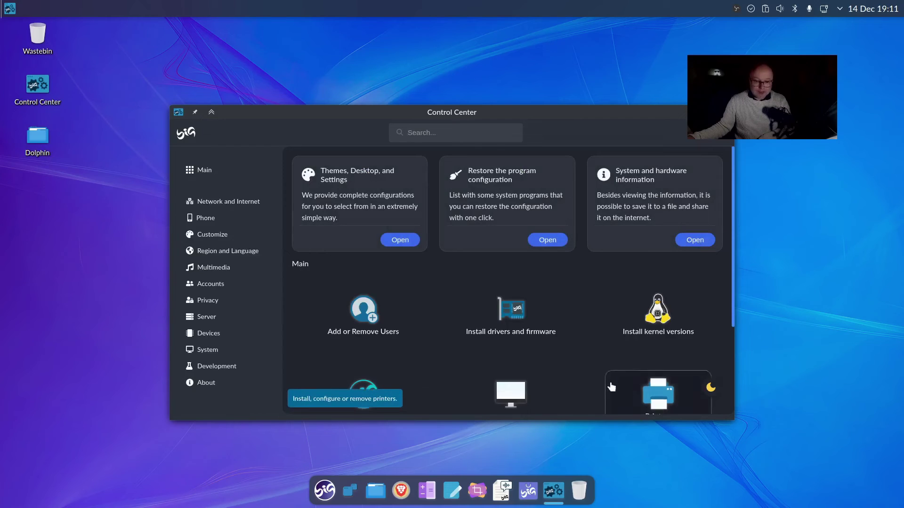
- Close the Control Center, then open Brave on the BigLinux contact page and close it
{"action": "scroll", "coordinate": [595, 349], "scroll_direction": "down", "scroll_amount": 3}
{"action": "scroll", "coordinate": [594, 351], "scroll_direction": "up", "scroll_amount": 3}
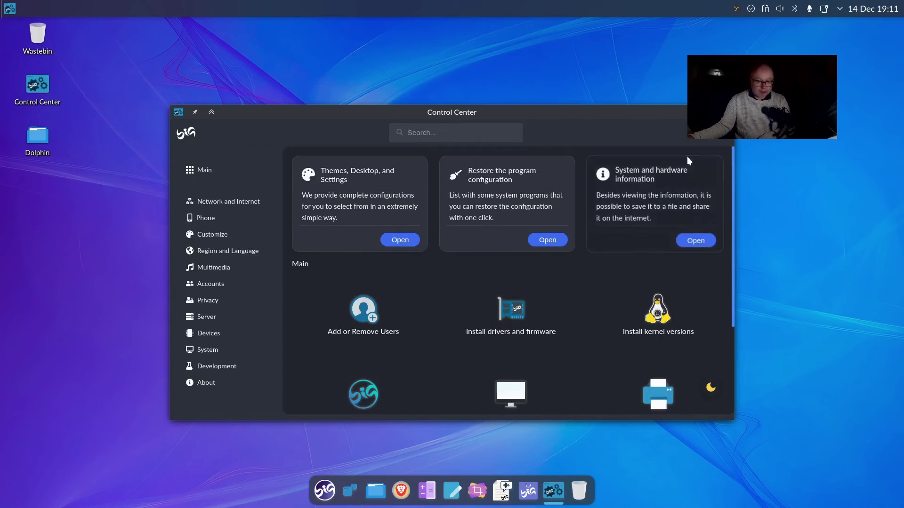
{"action": "left_click", "coordinate": [725, 112]}
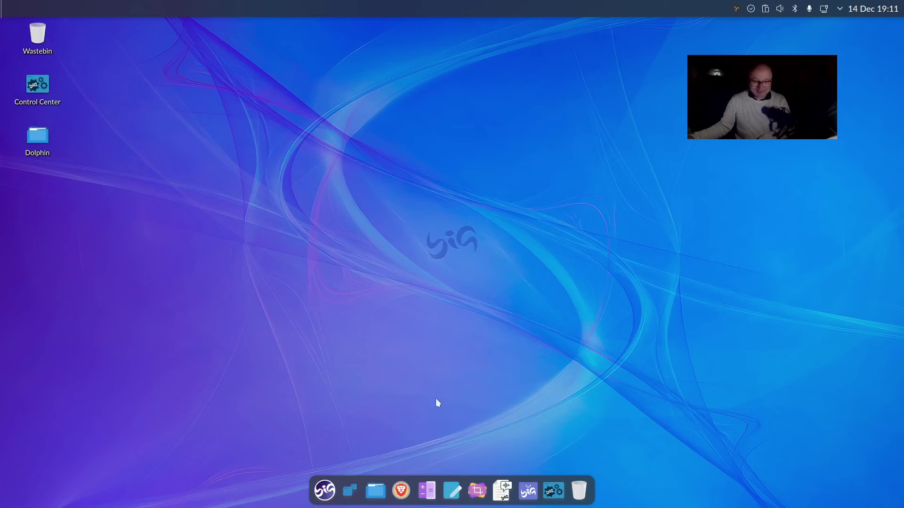
{"action": "left_click", "coordinate": [403, 497]}
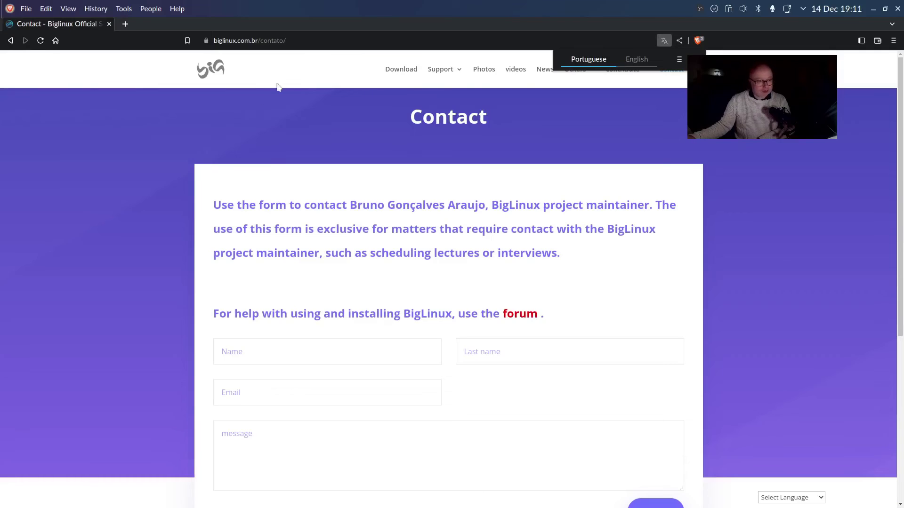
{"action": "left_click", "coordinate": [897, 9]}
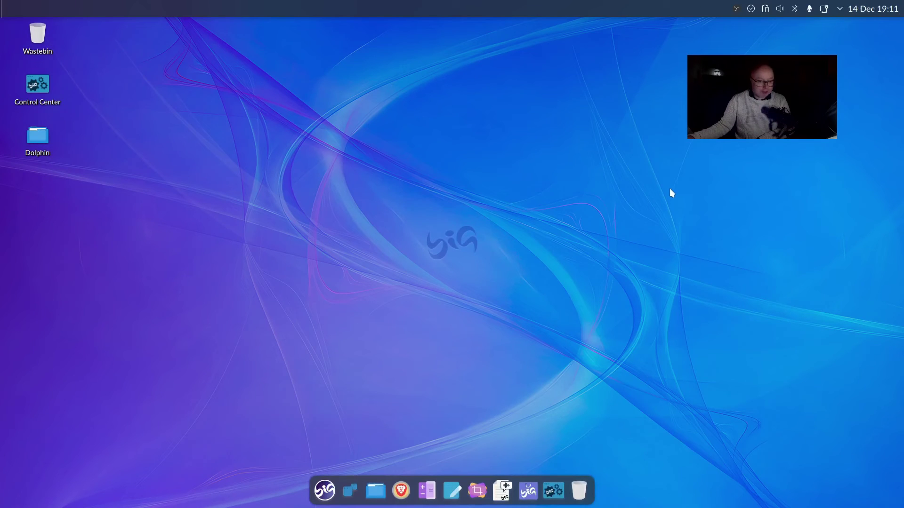
- From Configure Desktop and Wallpaper, choose the BigBrasil flag image as wallpaper and confirm with OK
{"action": "right_click", "coordinate": [452, 135]}
{"action": "left_click", "coordinate": [518, 143]}
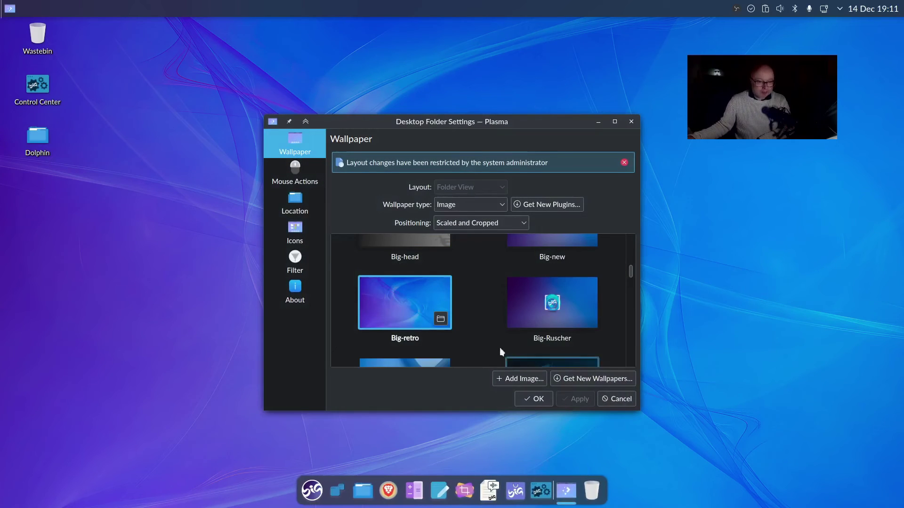
{"action": "scroll", "coordinate": [474, 338], "scroll_direction": "down", "scroll_amount": 1}
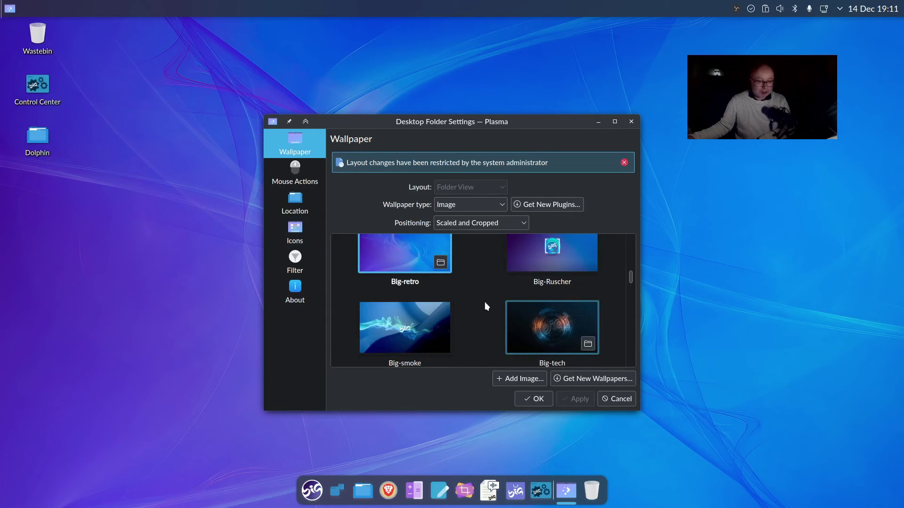
{"action": "scroll", "coordinate": [485, 305], "scroll_direction": "down", "scroll_amount": 1}
{"action": "scroll", "coordinate": [489, 307], "scroll_direction": "down", "scroll_amount": 1}
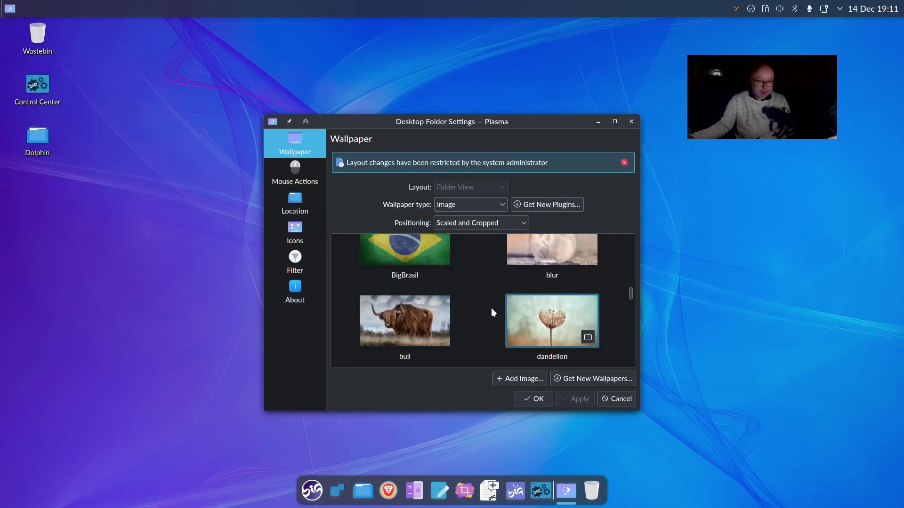
{"action": "scroll", "coordinate": [492, 307], "scroll_direction": "down", "scroll_amount": 1}
{"action": "scroll", "coordinate": [493, 305], "scroll_direction": "down", "scroll_amount": 1}
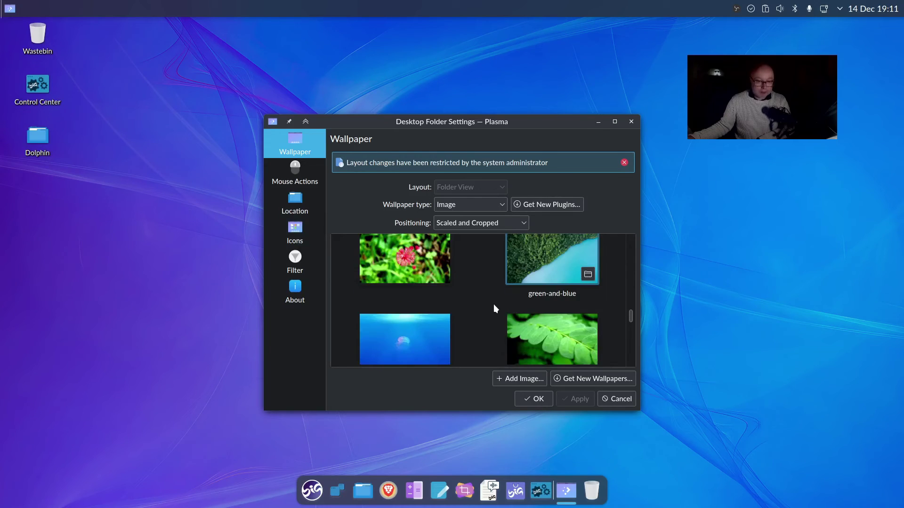
{"action": "scroll", "coordinate": [493, 308], "scroll_direction": "down", "scroll_amount": 1}
{"action": "scroll", "coordinate": [493, 310], "scroll_direction": "down", "scroll_amount": 2}
{"action": "scroll", "coordinate": [493, 306], "scroll_direction": "down", "scroll_amount": 2}
{"action": "scroll", "coordinate": [493, 306], "scroll_direction": "down", "scroll_amount": 1}
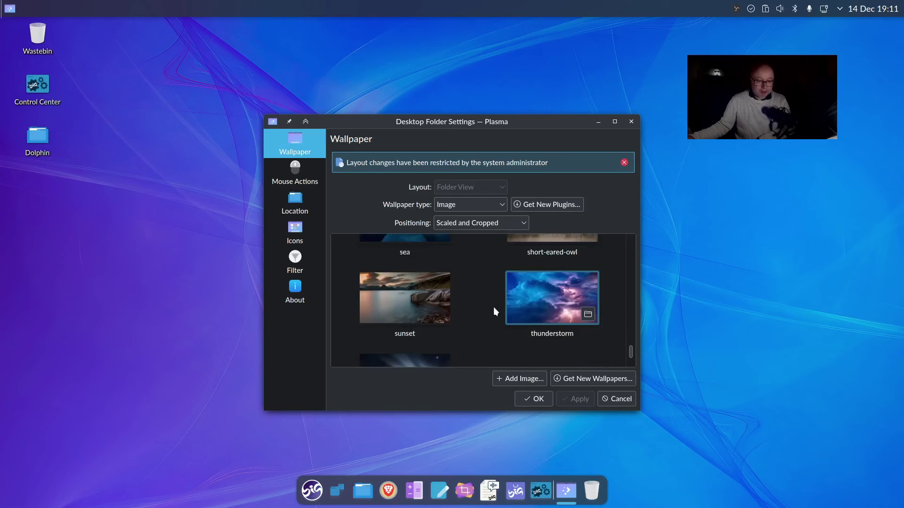
{"action": "scroll", "coordinate": [493, 306], "scroll_direction": "up", "scroll_amount": 4}
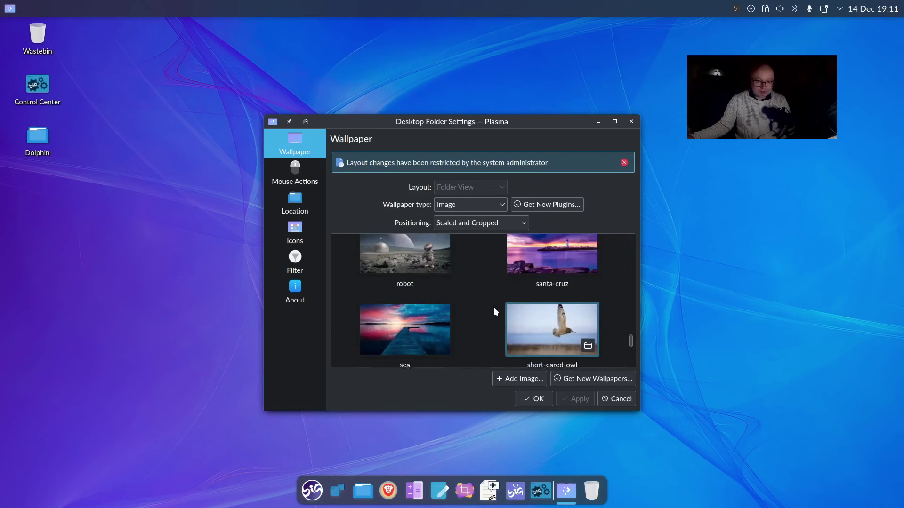
{"action": "scroll", "coordinate": [493, 307], "scroll_direction": "up", "scroll_amount": 6}
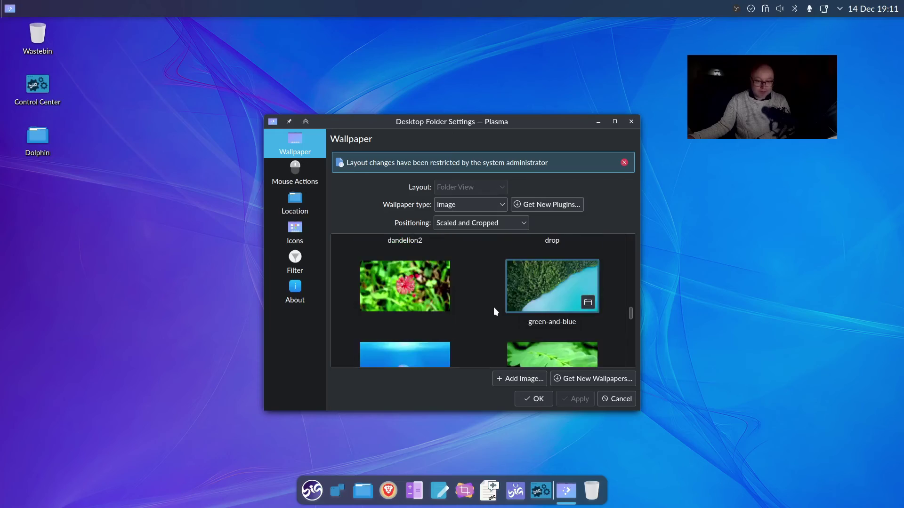
{"action": "scroll", "coordinate": [493, 308], "scroll_direction": "up", "scroll_amount": 3}
{"action": "left_click", "coordinate": [402, 303]}
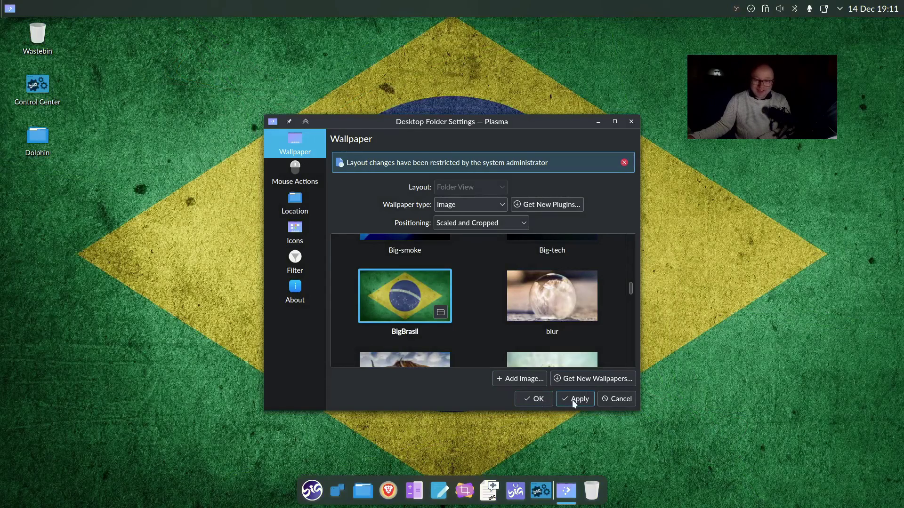
{"action": "left_click", "coordinate": [538, 399]}
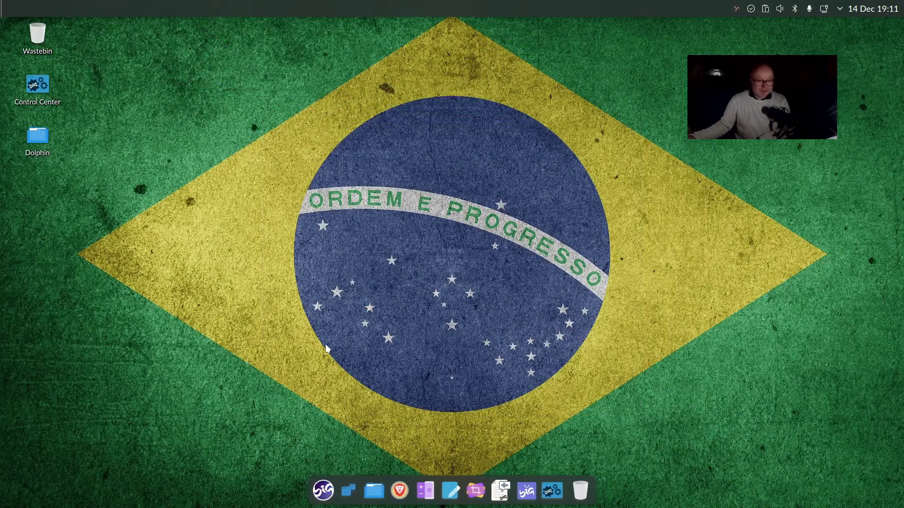